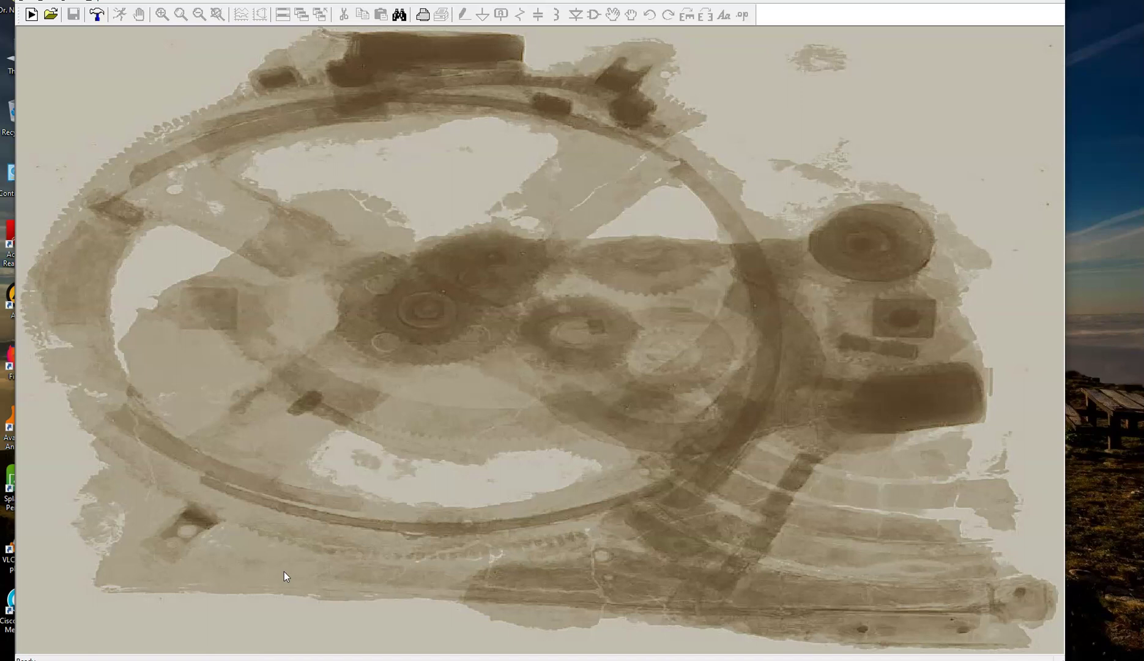
# Create a new schematic and place two resistors, R1 and R2, side by side
pyautogui.hotkey('alt', 'Tab')
pyautogui.click(31, 15)
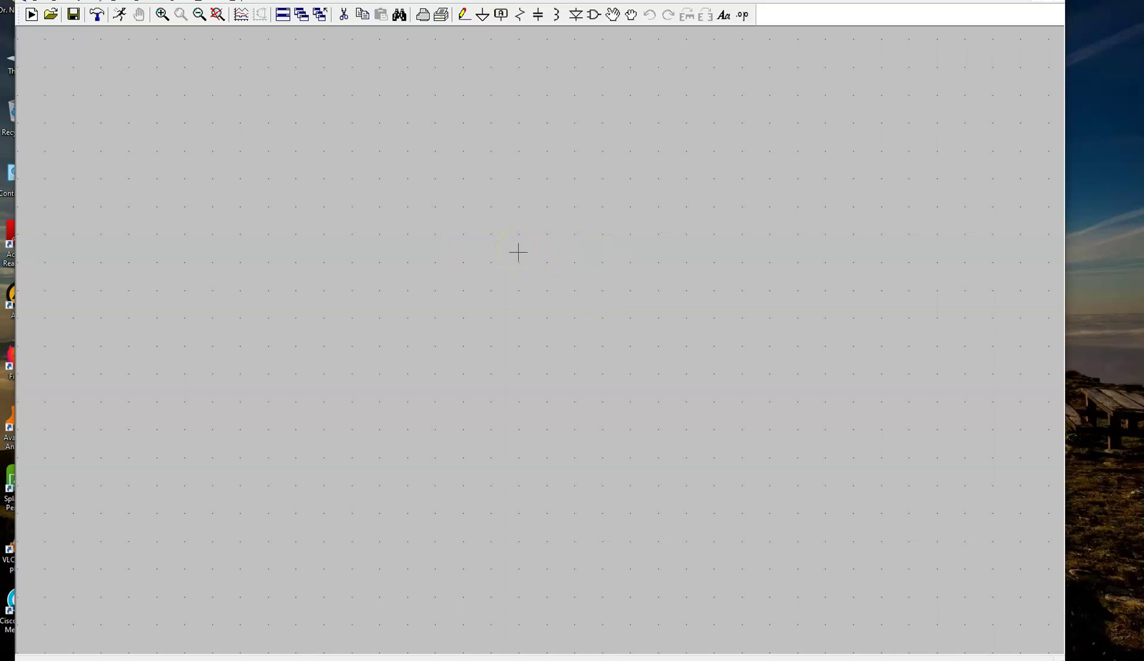
pyautogui.click(519, 16)
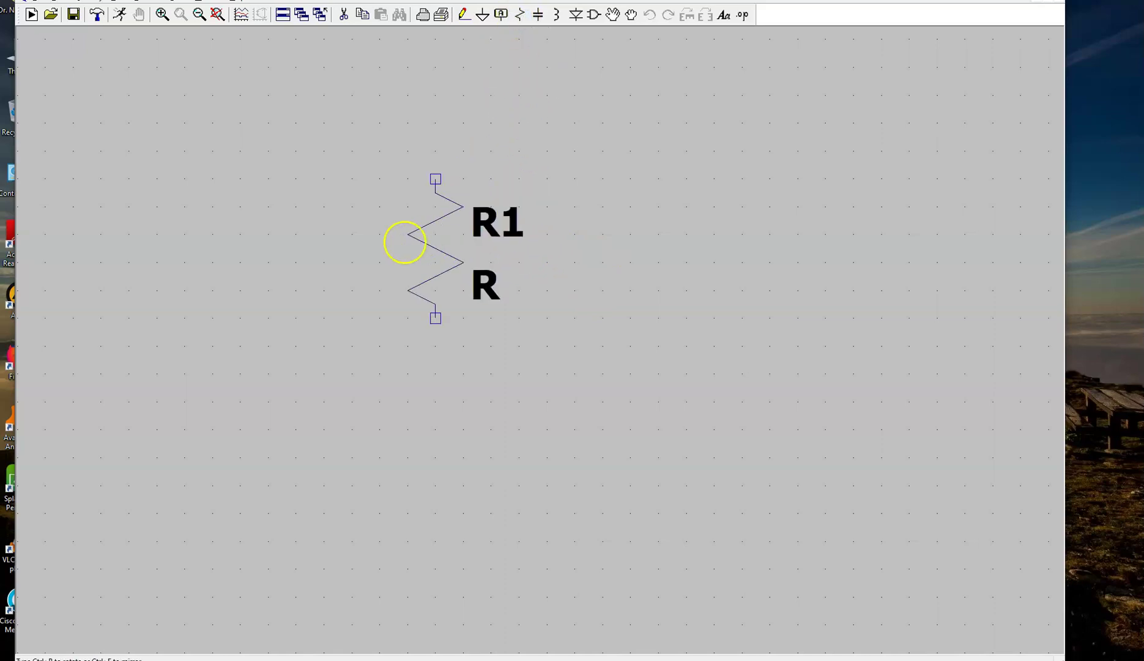
pyautogui.click(333, 302)
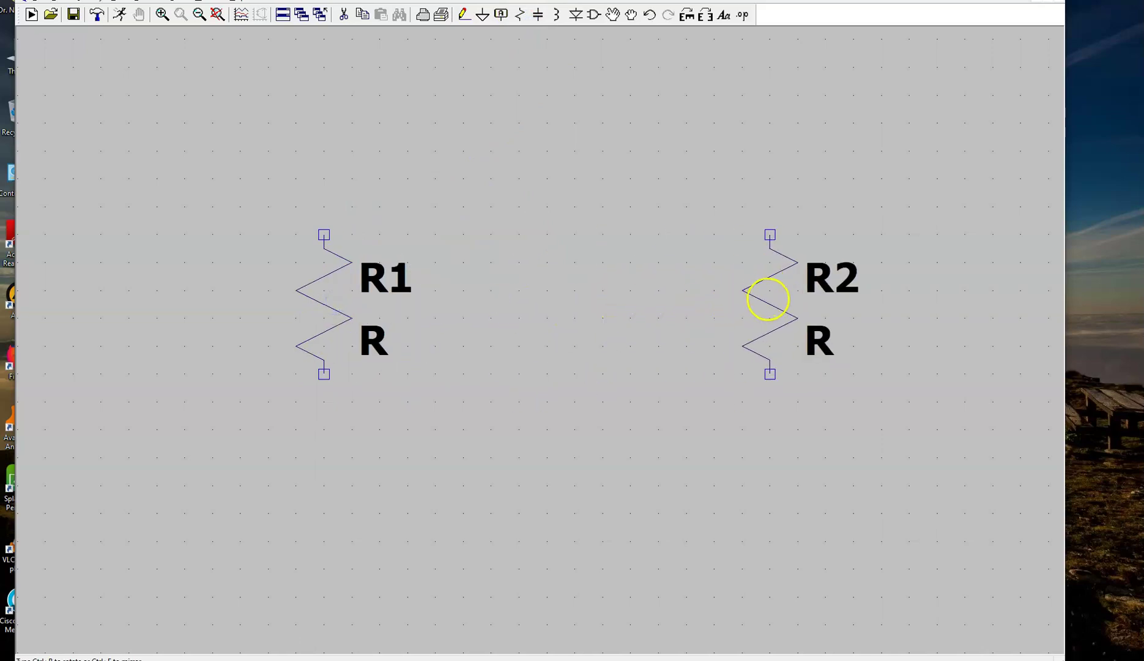
pyautogui.click(767, 298)
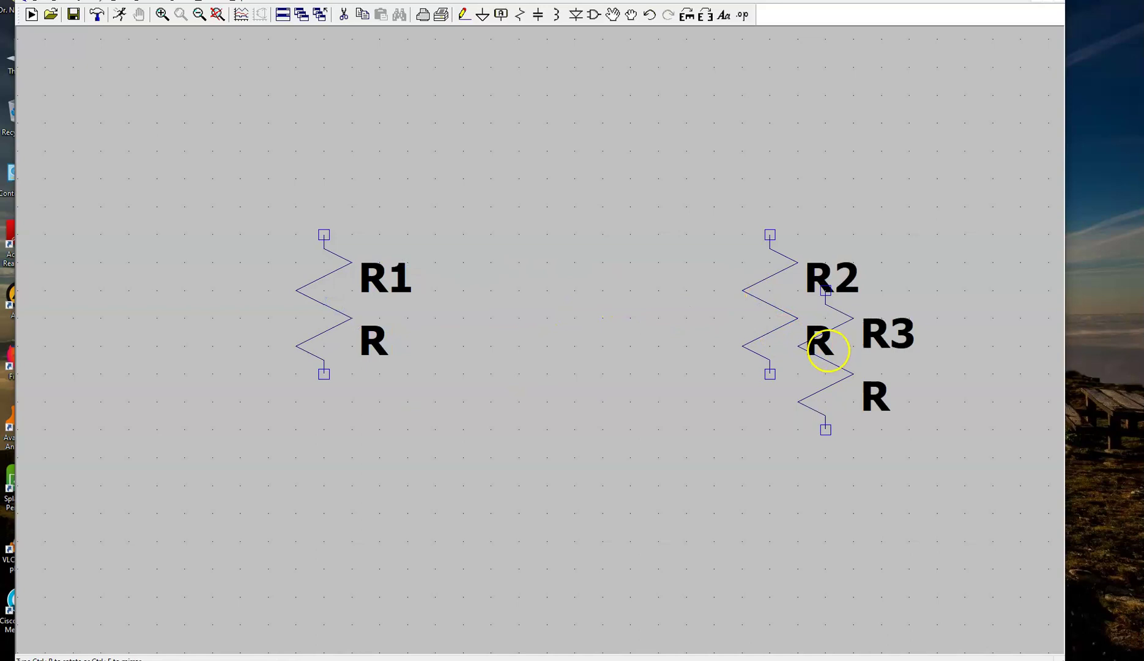
pyautogui.press('Escape')
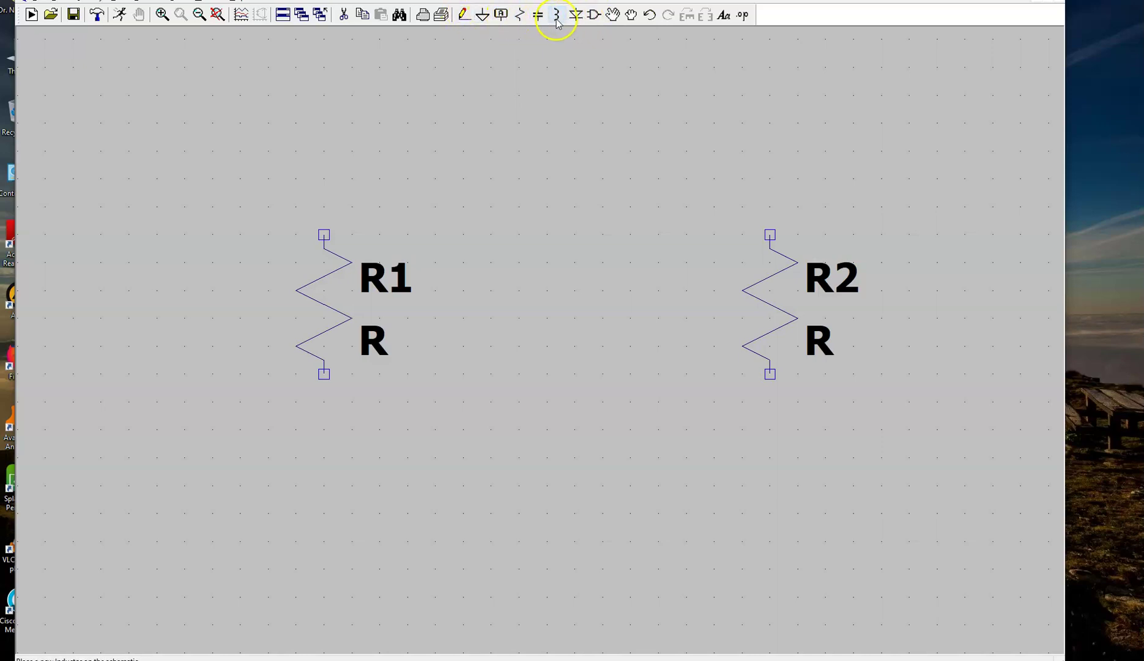
# Pick the 'current' source symbol from the component library and confirm it for placement
pyautogui.click(593, 14)
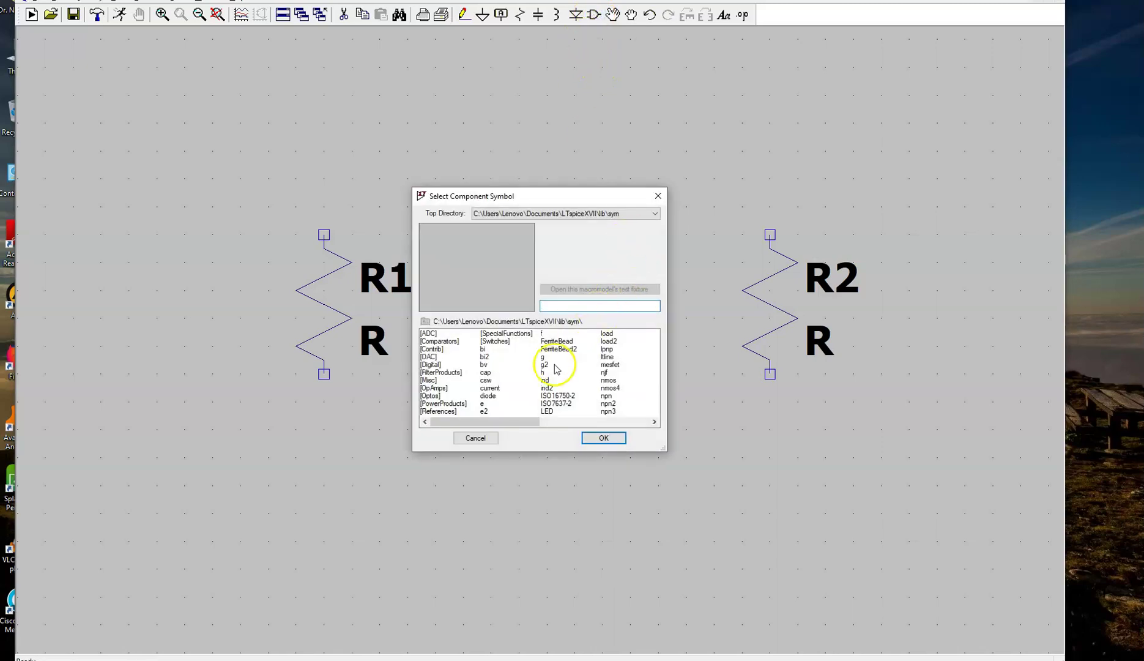
pyautogui.scroll(-3, 544, 381)
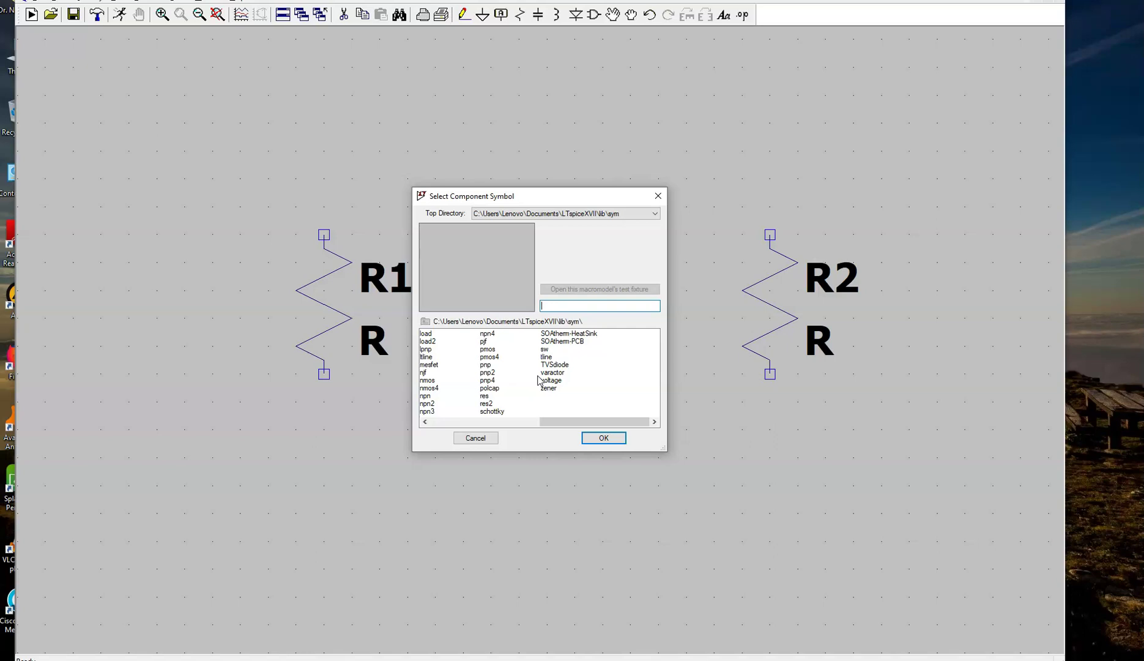
pyautogui.scroll(3, 538, 380)
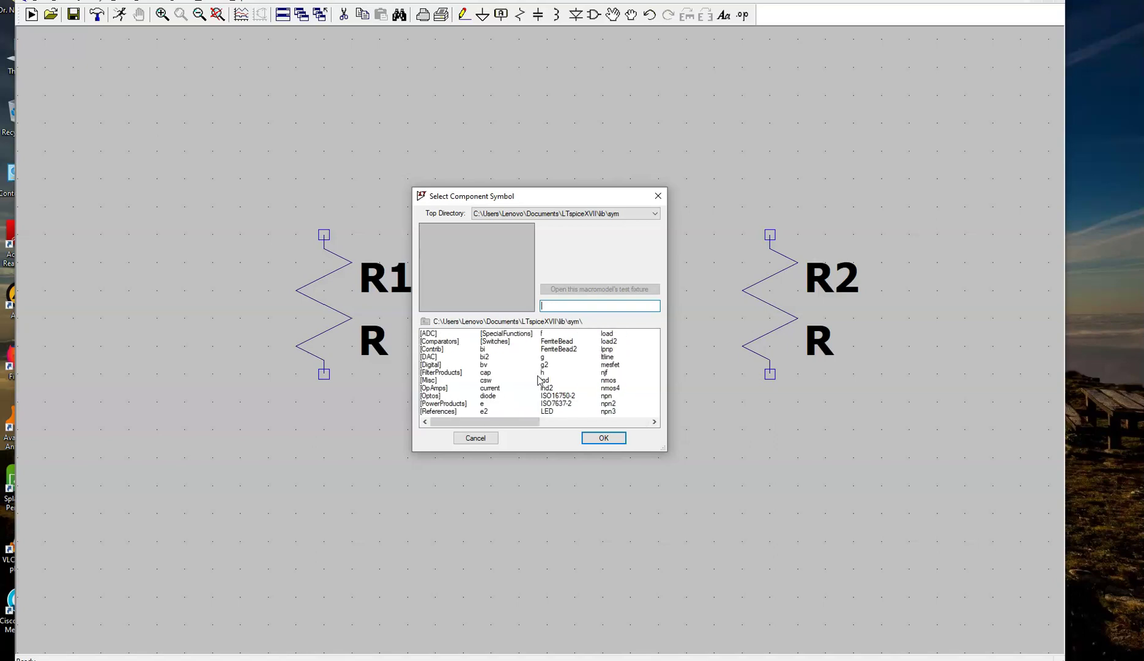
pyautogui.click(489, 389)
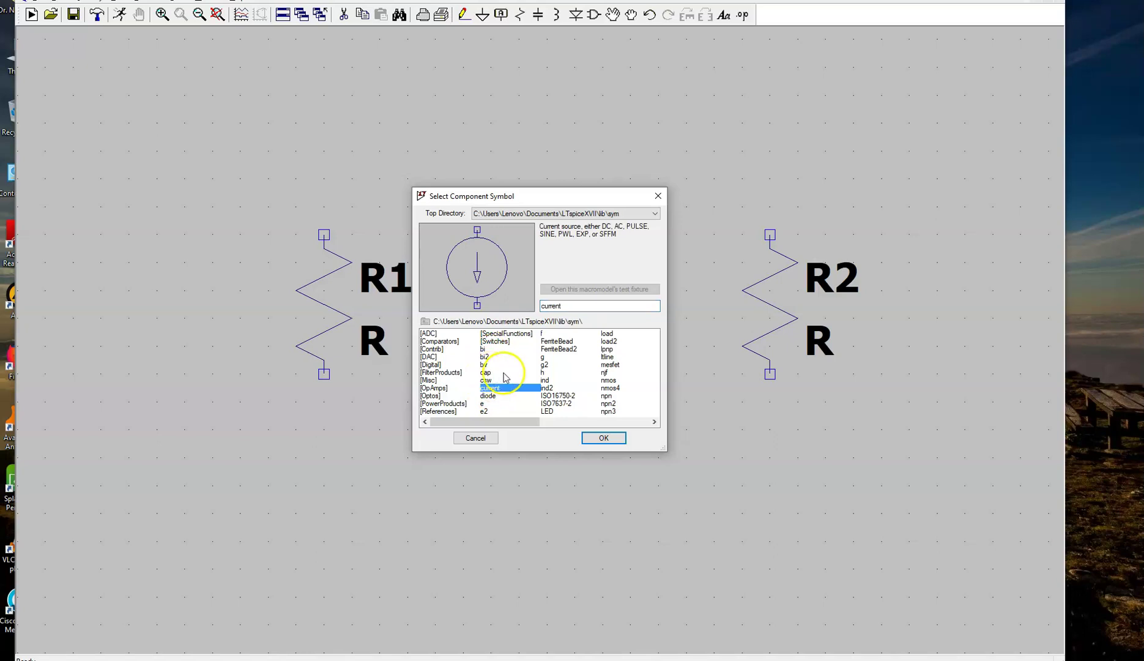
pyautogui.scroll(-3, 505, 386)
pyautogui.click(563, 386)
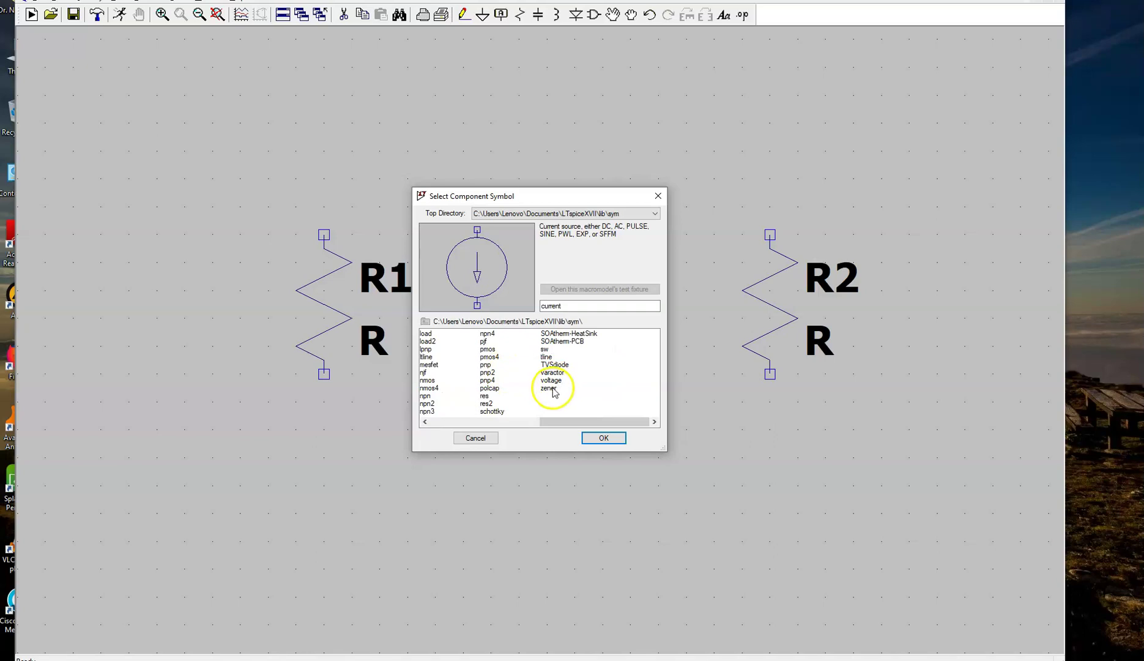
pyautogui.click(553, 380)
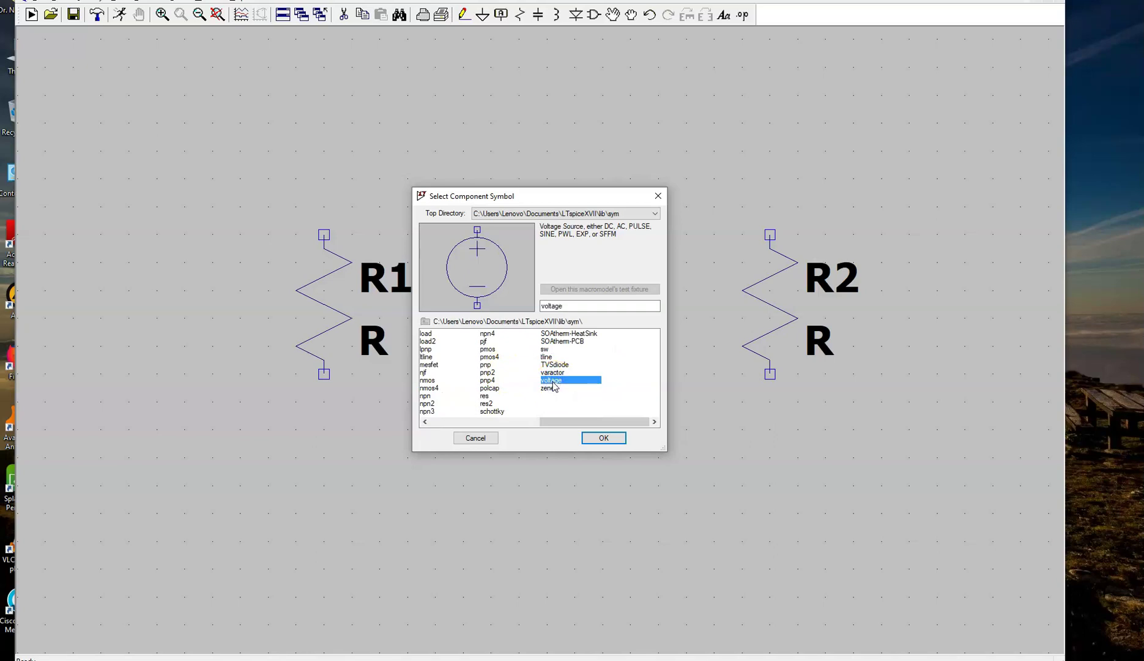
pyautogui.scroll(3, 538, 387)
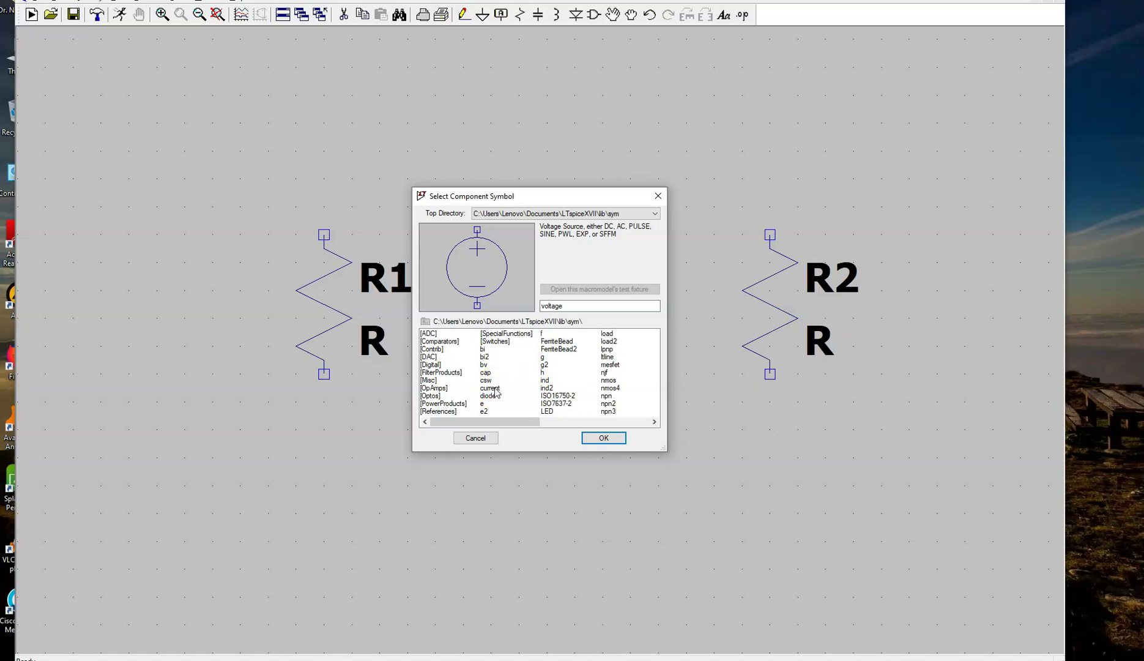
pyautogui.click(492, 389)
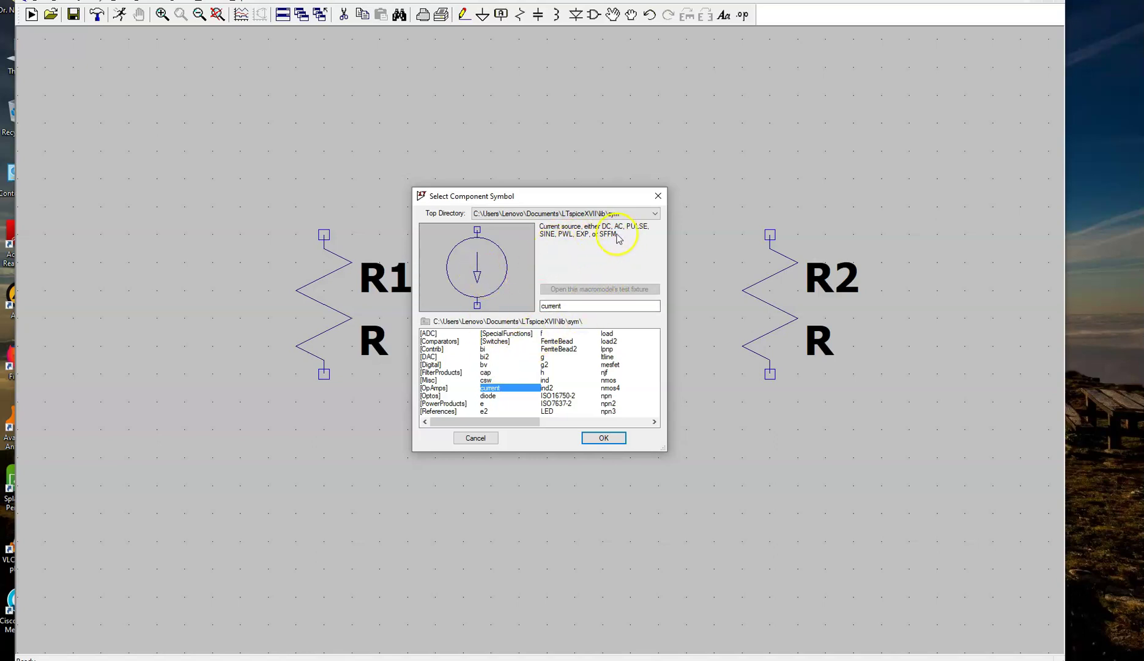
pyautogui.click(604, 438)
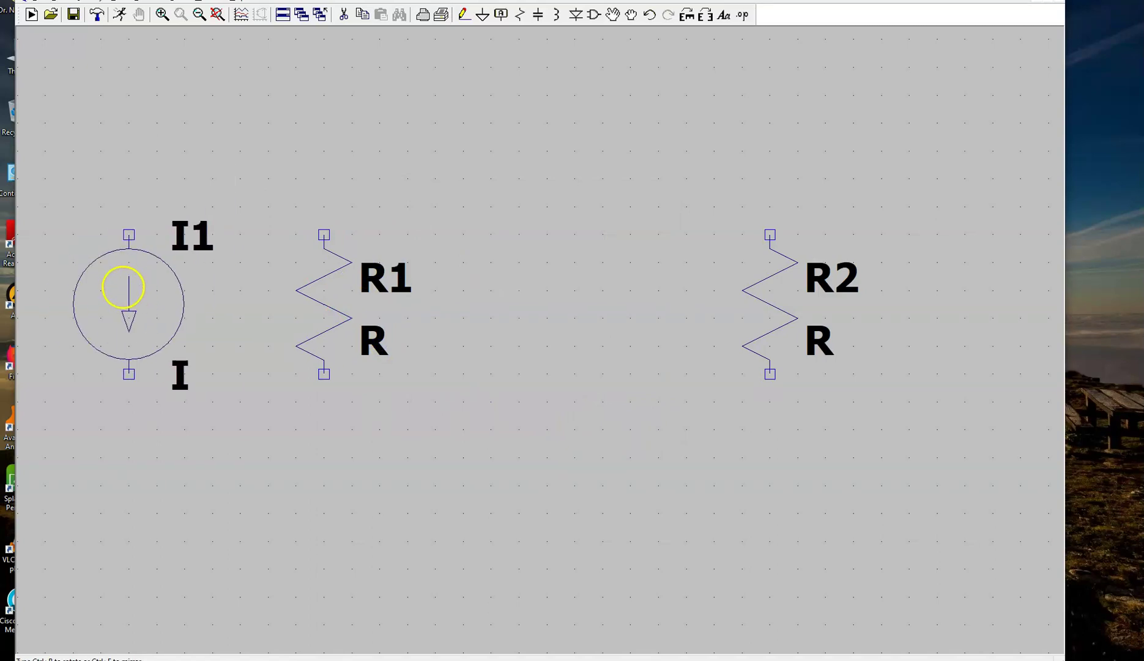
# Rotate the current source twice so its arrow points up, and place I1 left of R1
pyautogui.hotkey('alt', 'Tab')
pyautogui.hotkey('ctrl', 'r')
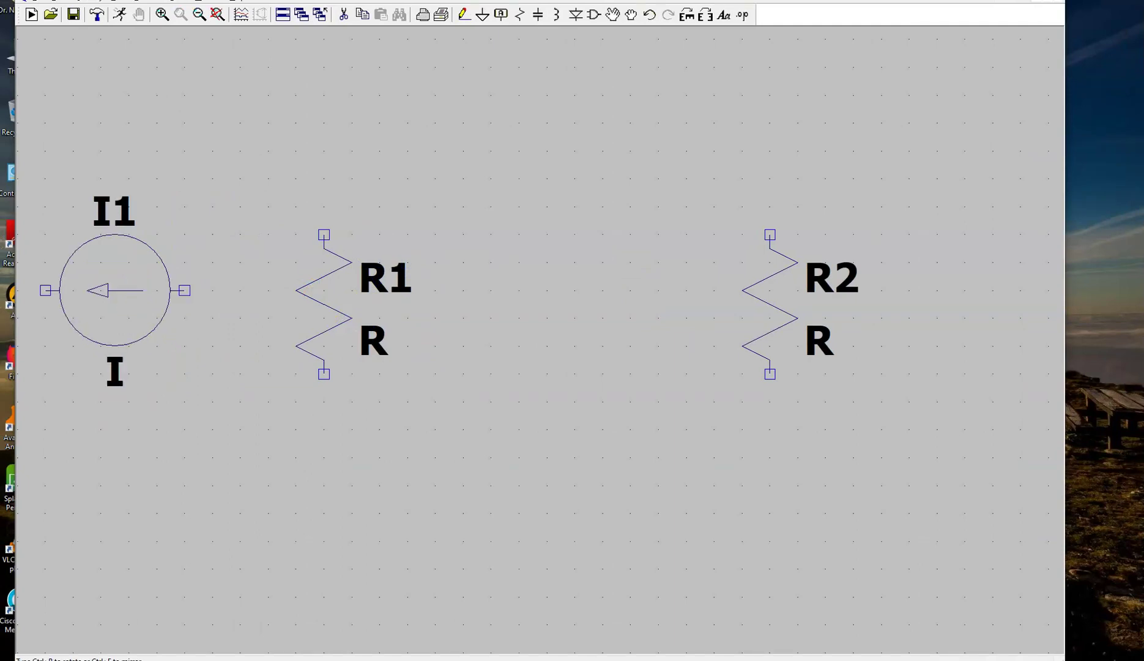
pyautogui.hotkey('ctrl', 'r')
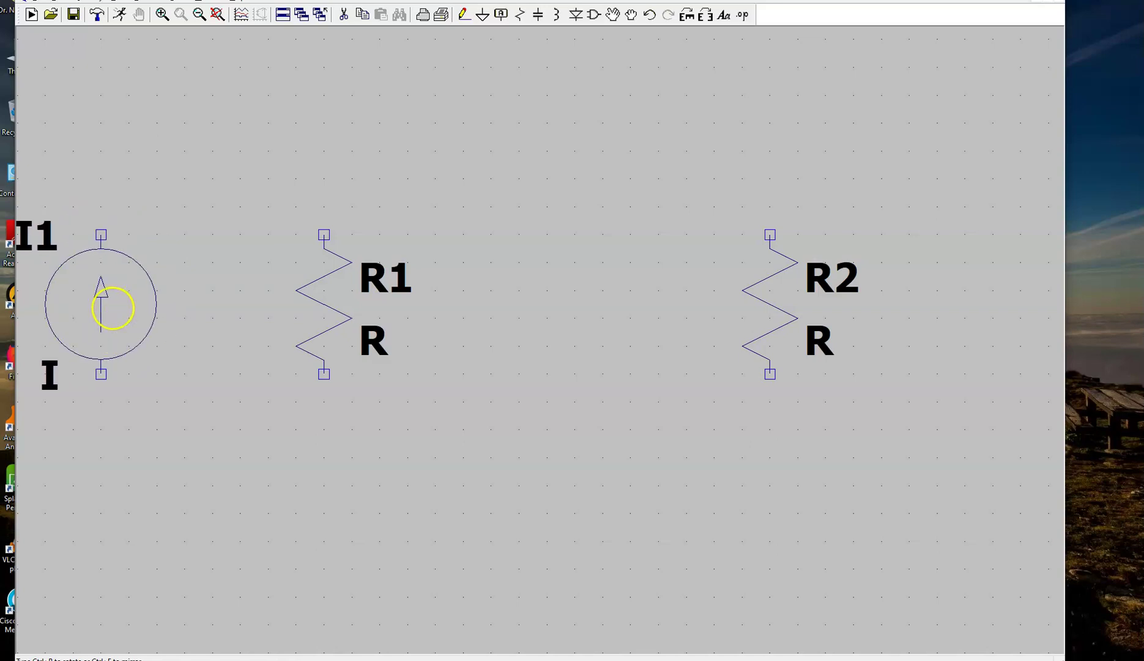
pyautogui.click(110, 306)
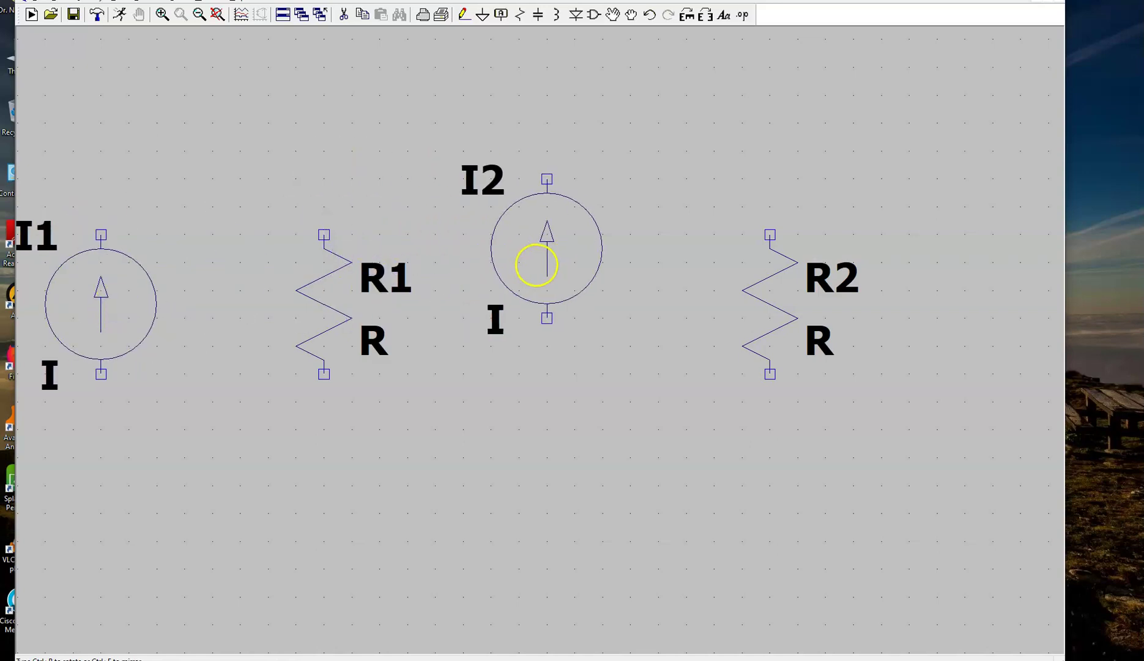
pyautogui.press('Escape')
# Fit the whole schematic in view, consult the PDF, and reopen the component library
pyautogui.press('space')
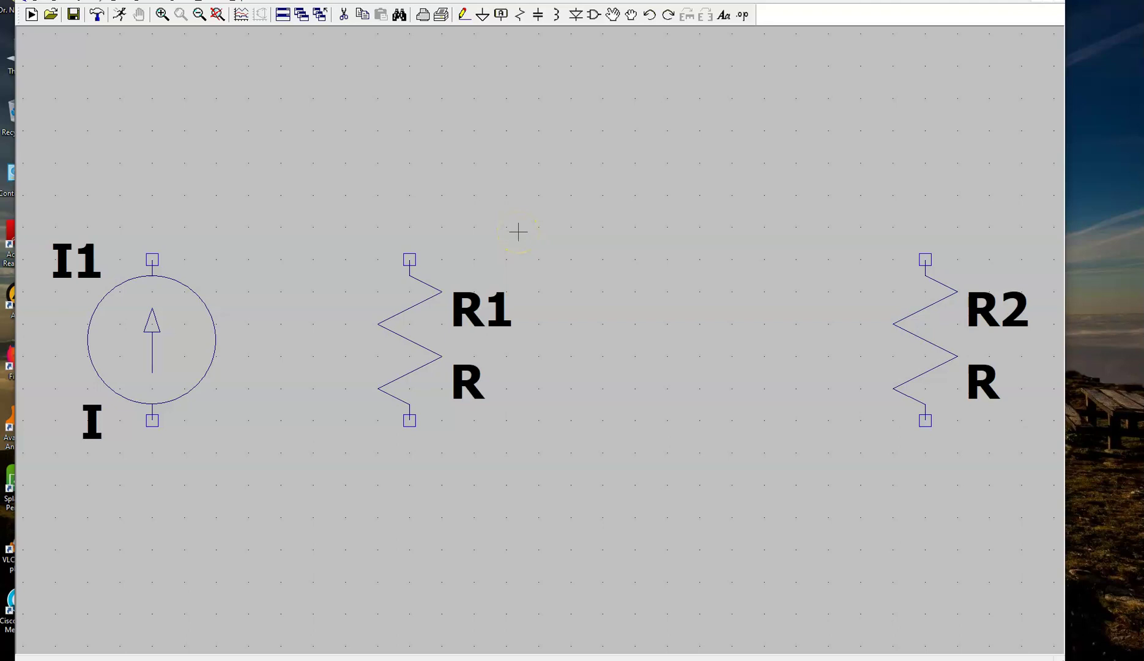
pyautogui.press('ctrl+super+Right')
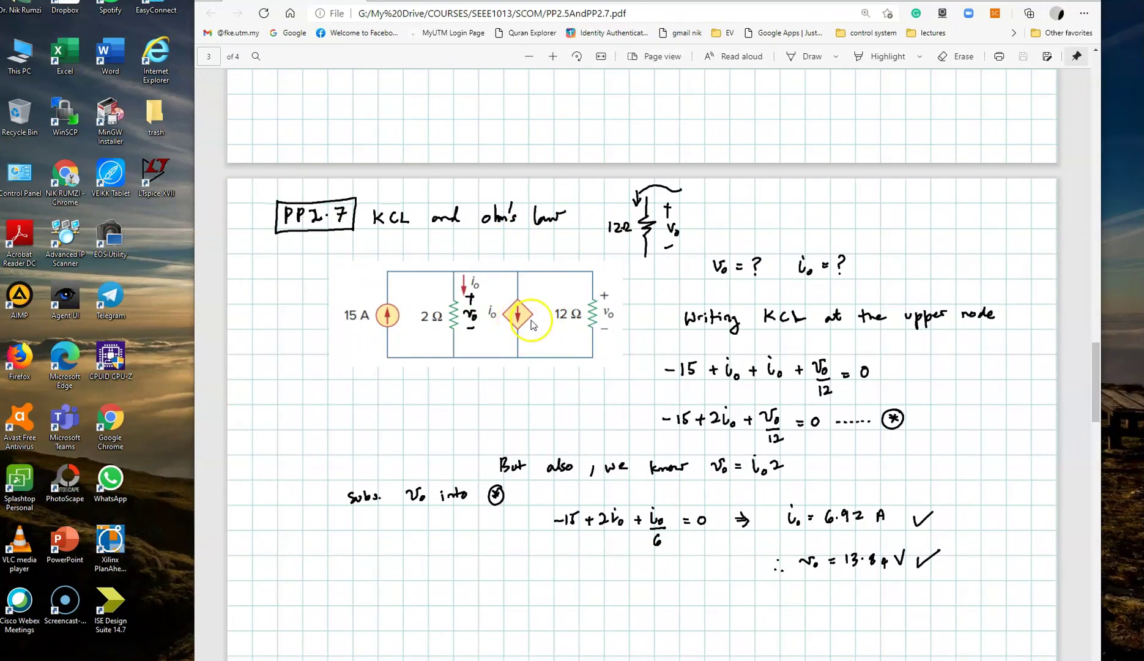
pyautogui.press('ctrl+super+Left')
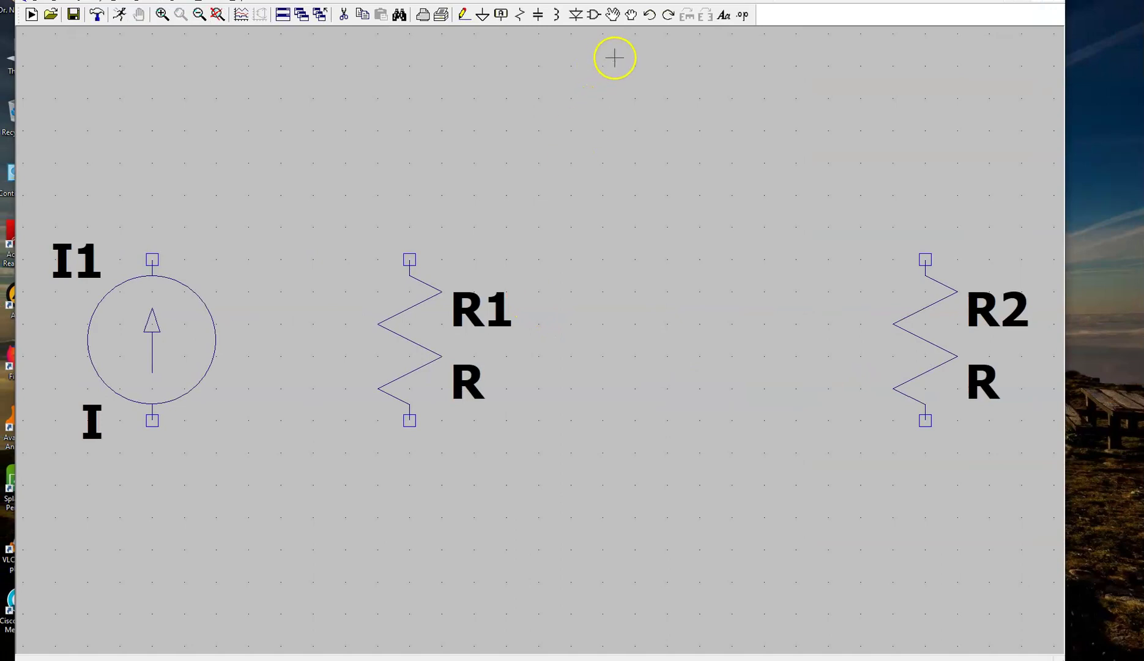
pyautogui.click(593, 14)
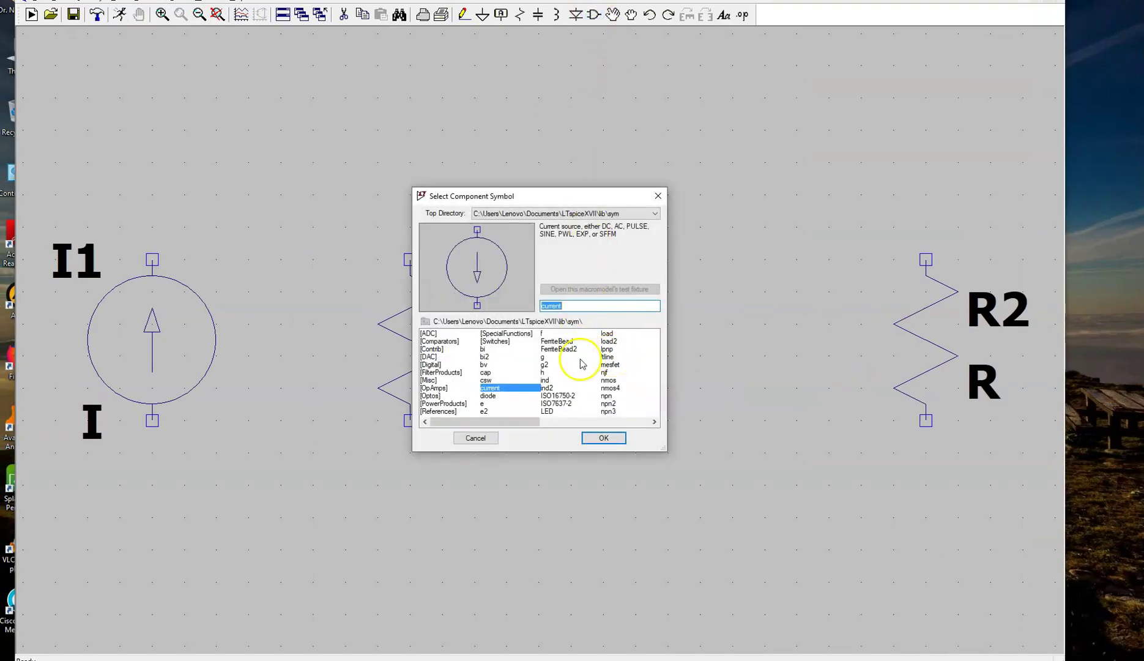
# Choose the arbitrary behavioral current source from the library and ready B1 for placement
pyautogui.click(489, 350)
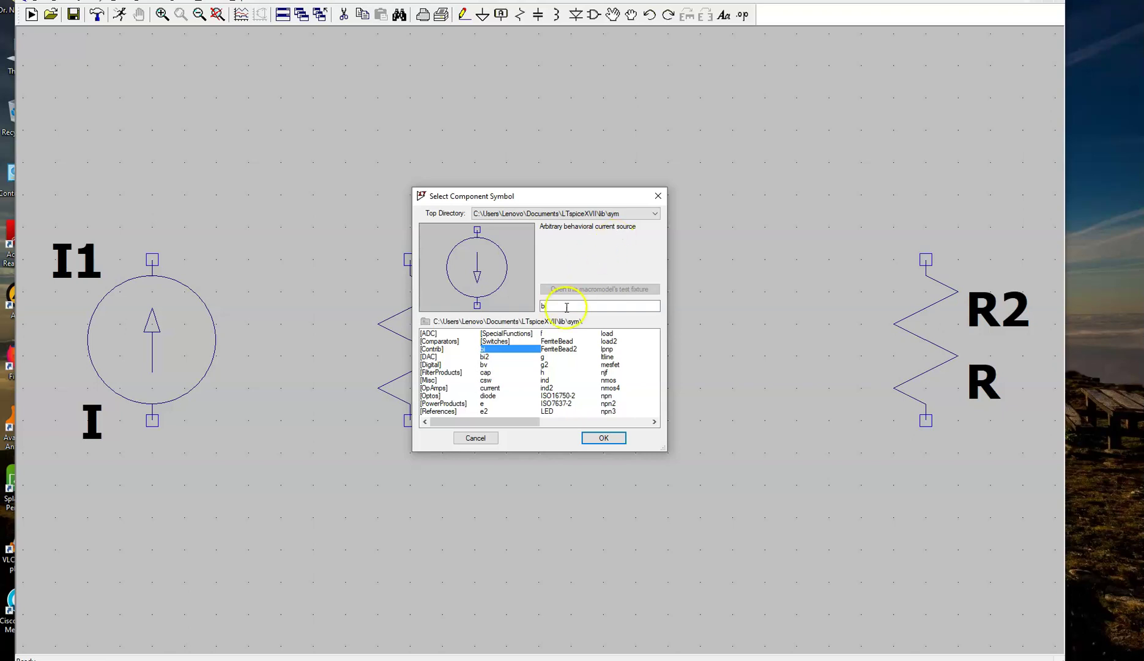
pyautogui.click(486, 365)
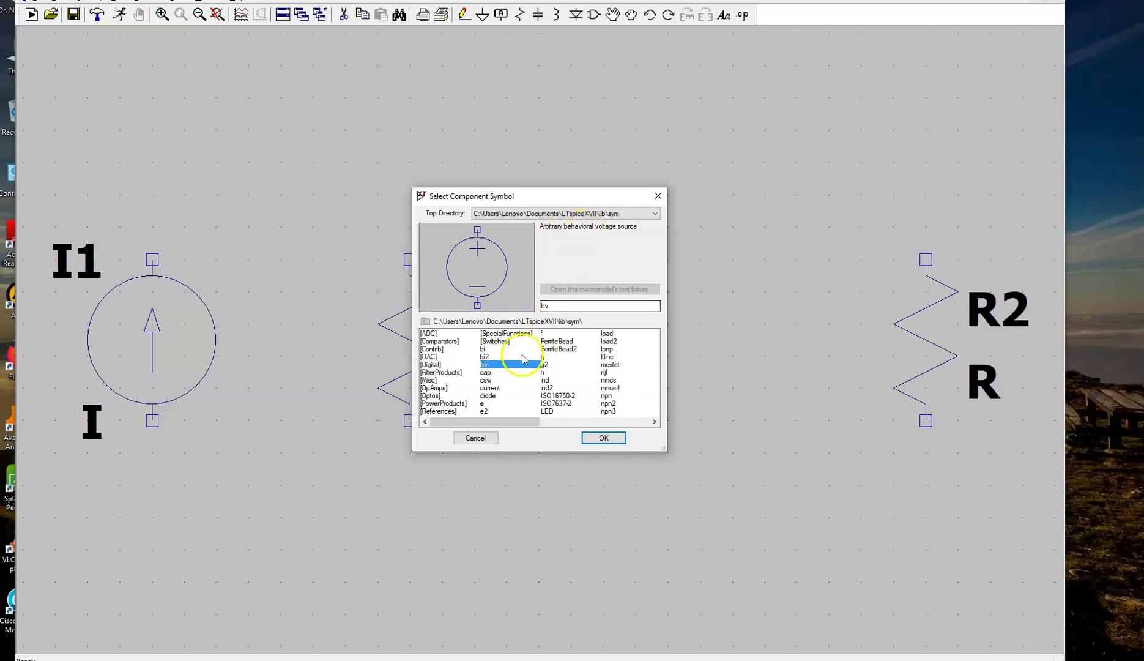
pyautogui.click(484, 348)
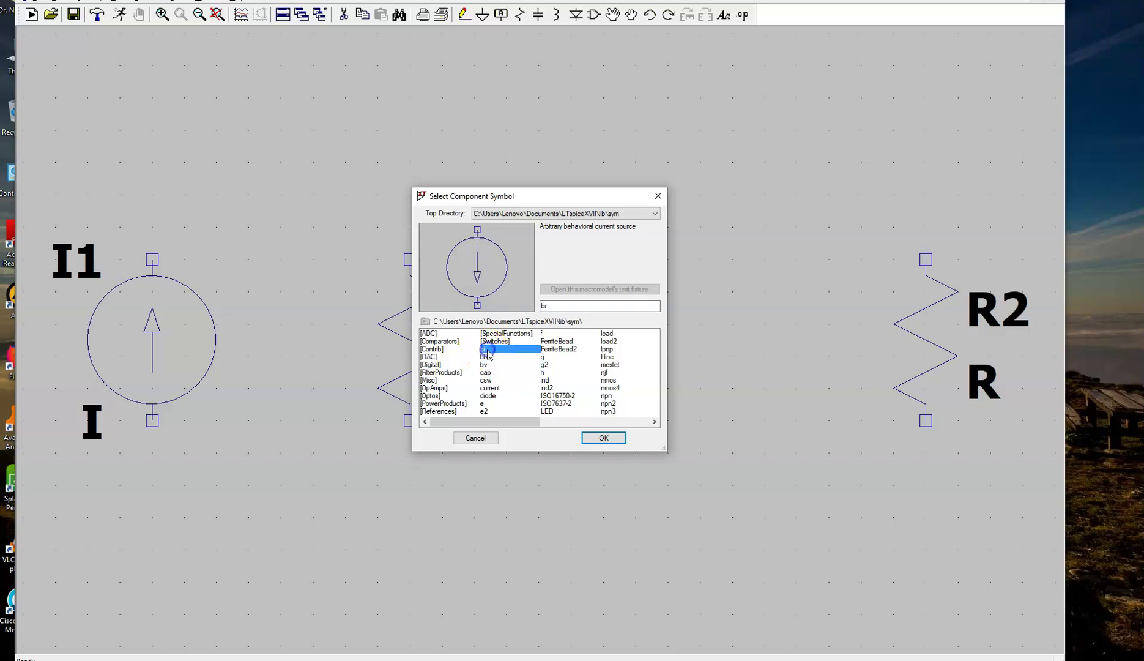
pyautogui.click(603, 438)
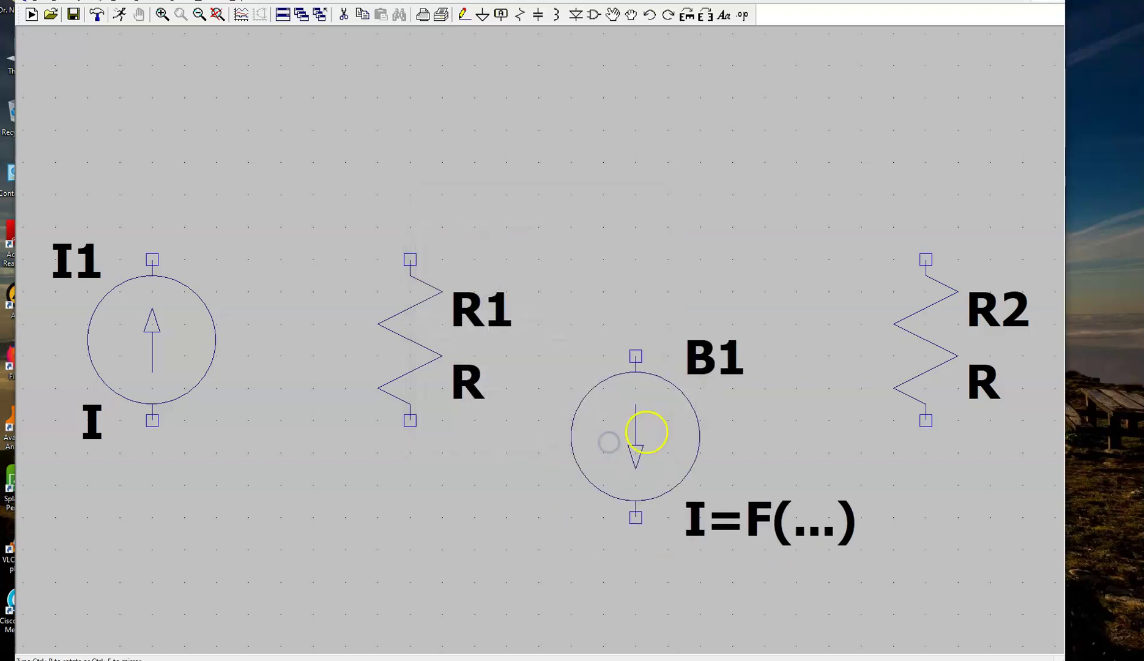
pyautogui.hotkey('alt', 'Tab')
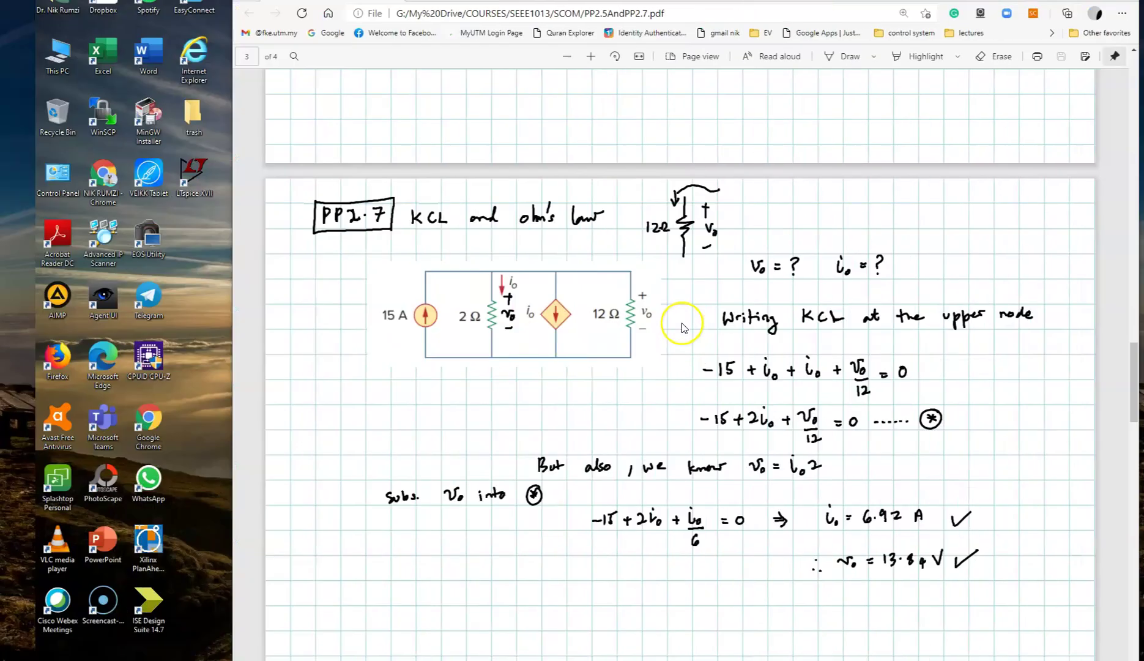
pyautogui.hotkey('alt', 'Tab')
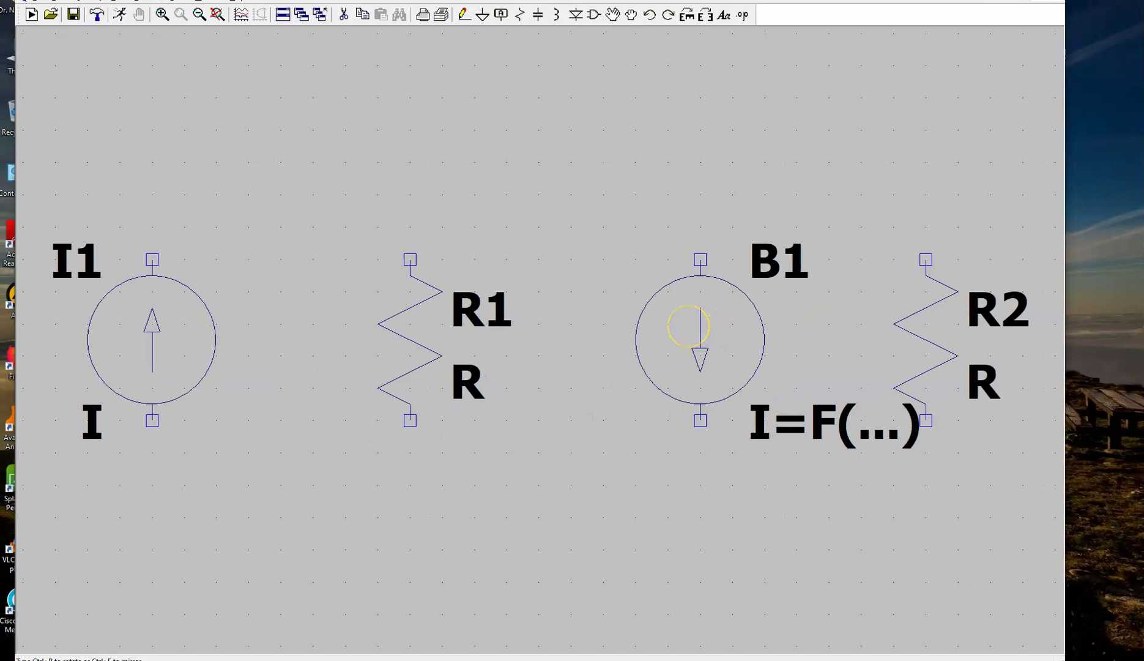
# Place B1 between R1 and R2, cancel the extra copy, and zoom out
pyautogui.click(688, 326)
pyautogui.rightClick(689, 378)
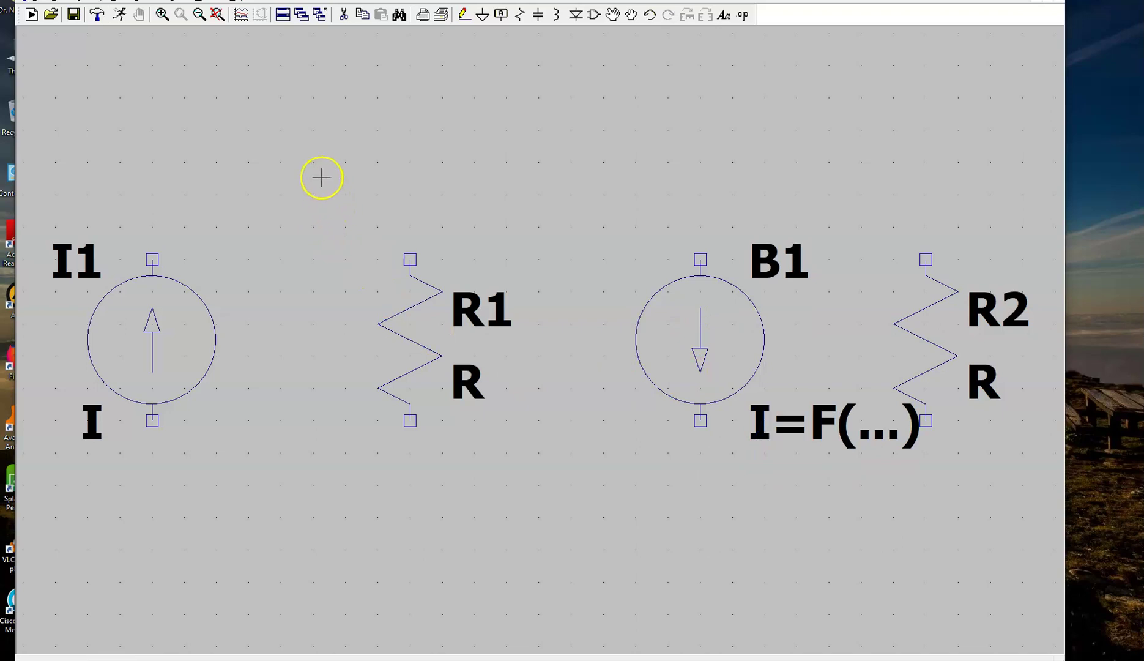
pyautogui.scroll(-3, 483, 507)
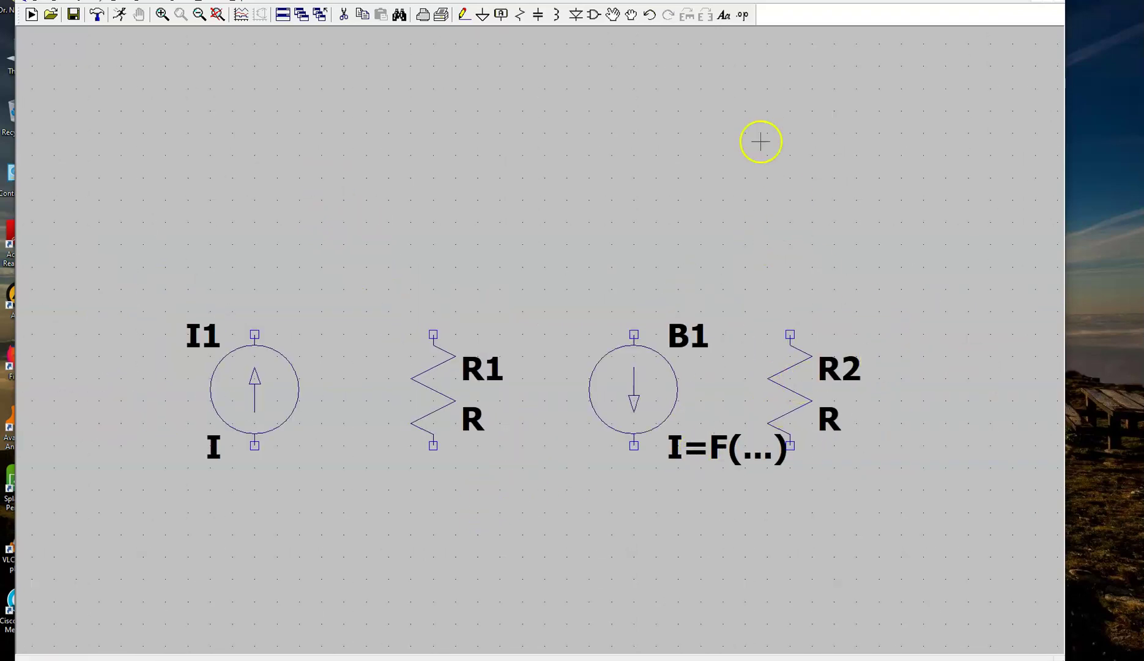
# Shift R2 and then B1 to the right so the four parts are evenly spaced
pyautogui.click(612, 14)
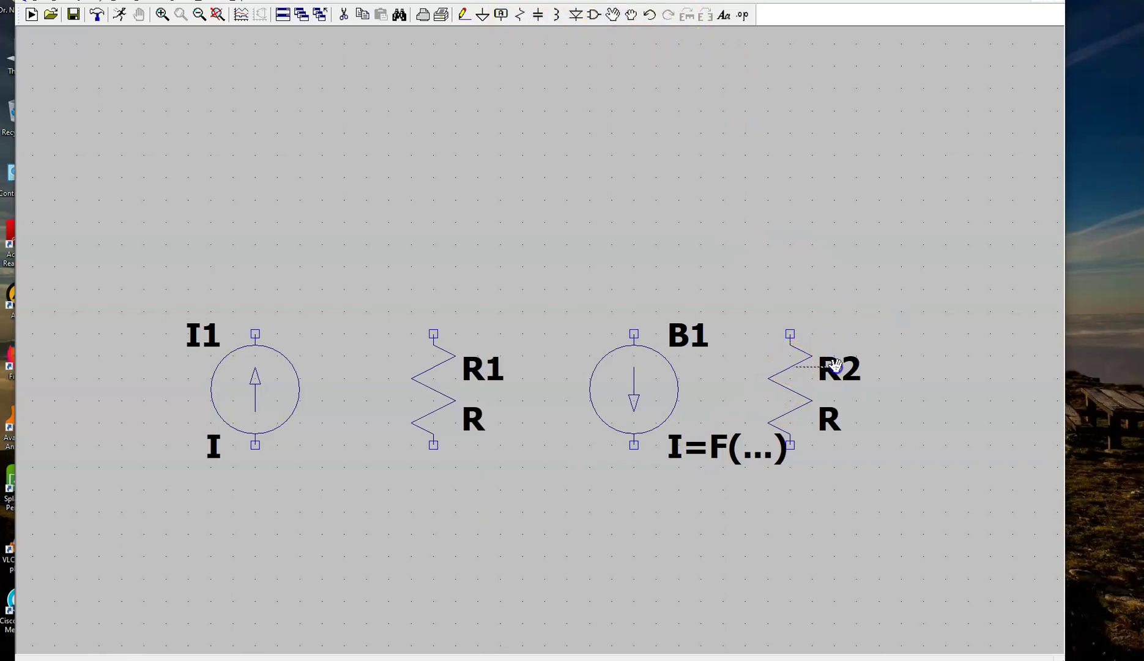
pyautogui.click(783, 368)
pyautogui.moveTo(784, 368); pyautogui.dragTo(898, 375)
pyautogui.click(898, 375)
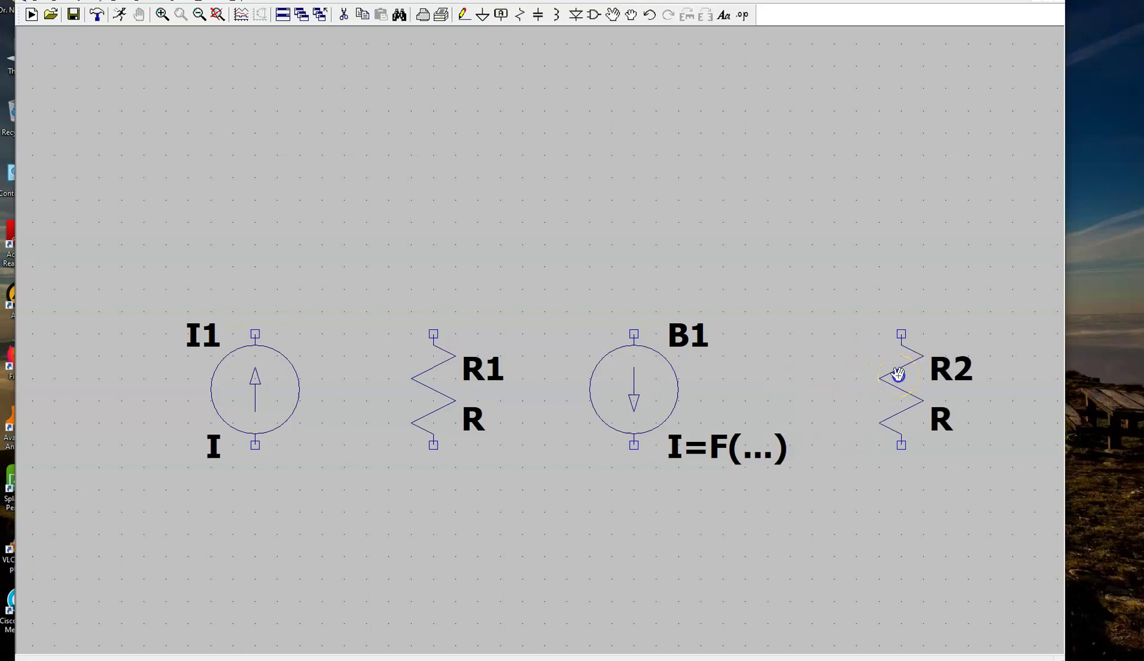
pyautogui.press('Escape')
pyautogui.click(610, 15)
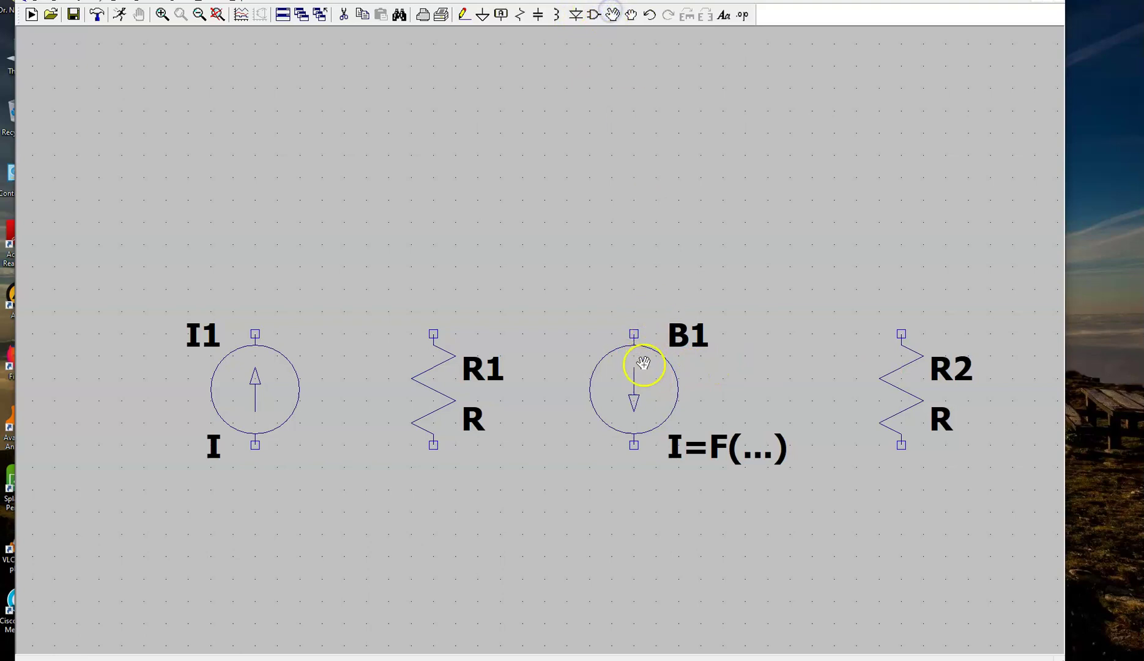
pyautogui.moveTo(633, 377); pyautogui.dragTo(677, 376)
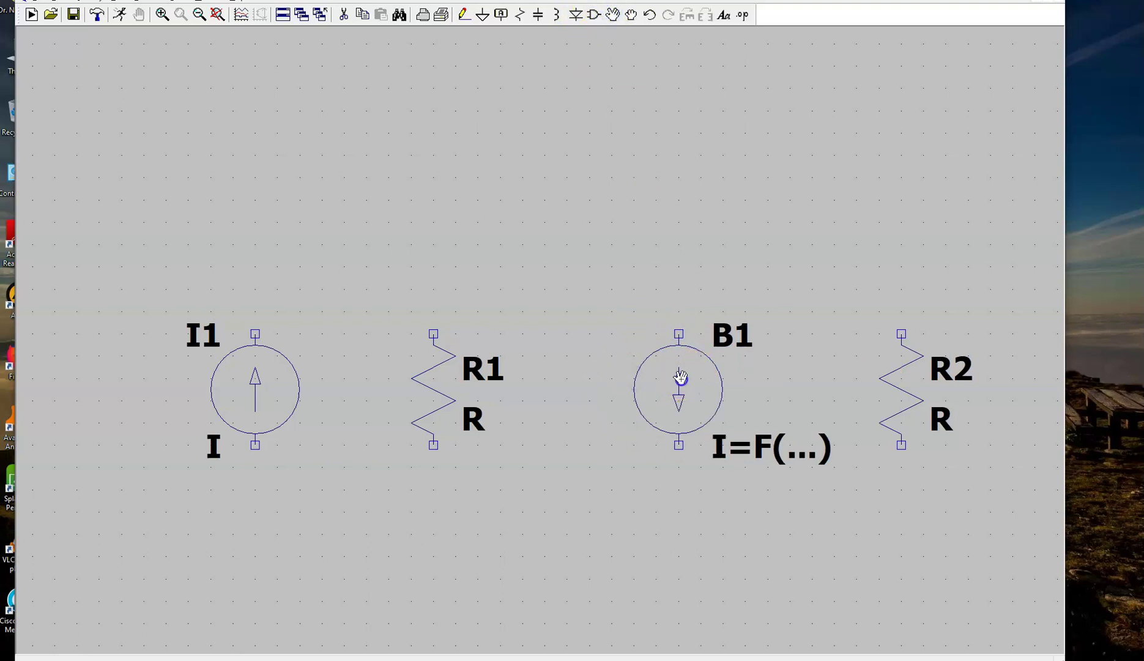
pyautogui.rightClick(635, 400)
pyautogui.click(463, 14)
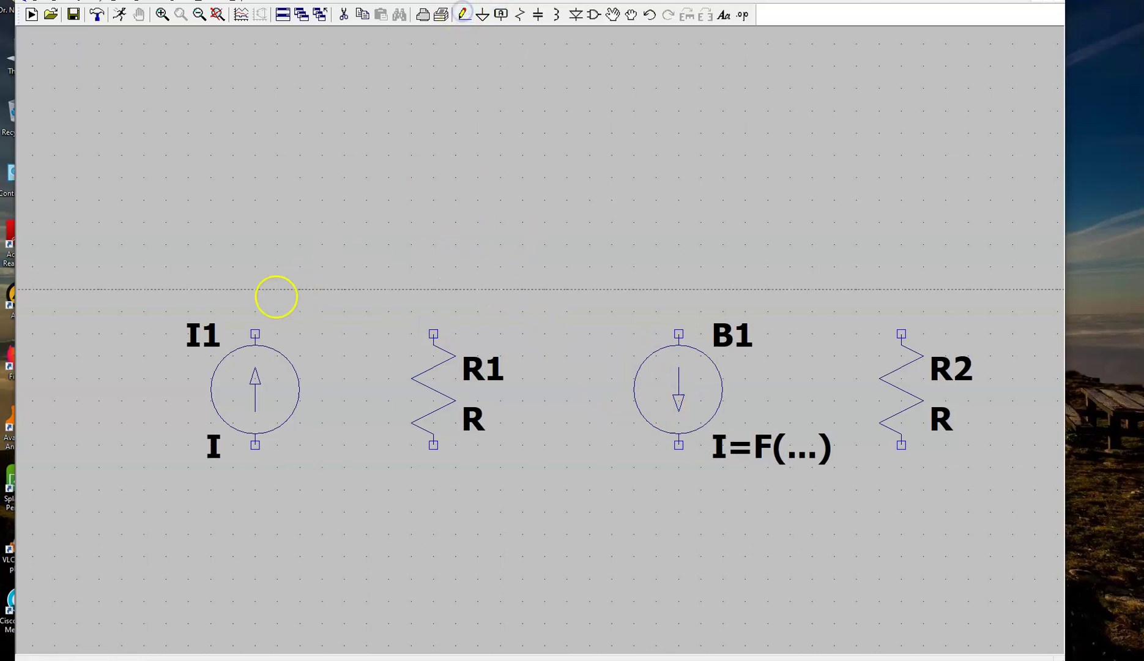
# Draw a wire loop from I1 across the top, down past R2 and back under I1
pyautogui.click(255, 332)
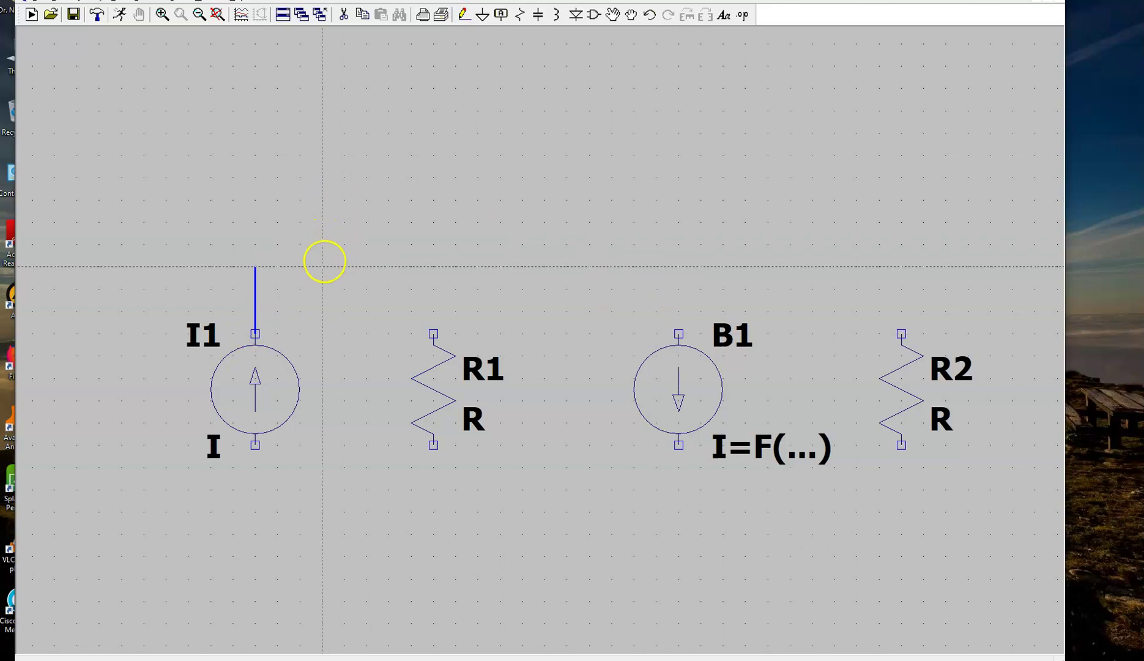
pyautogui.click(322, 262)
pyautogui.click(901, 264)
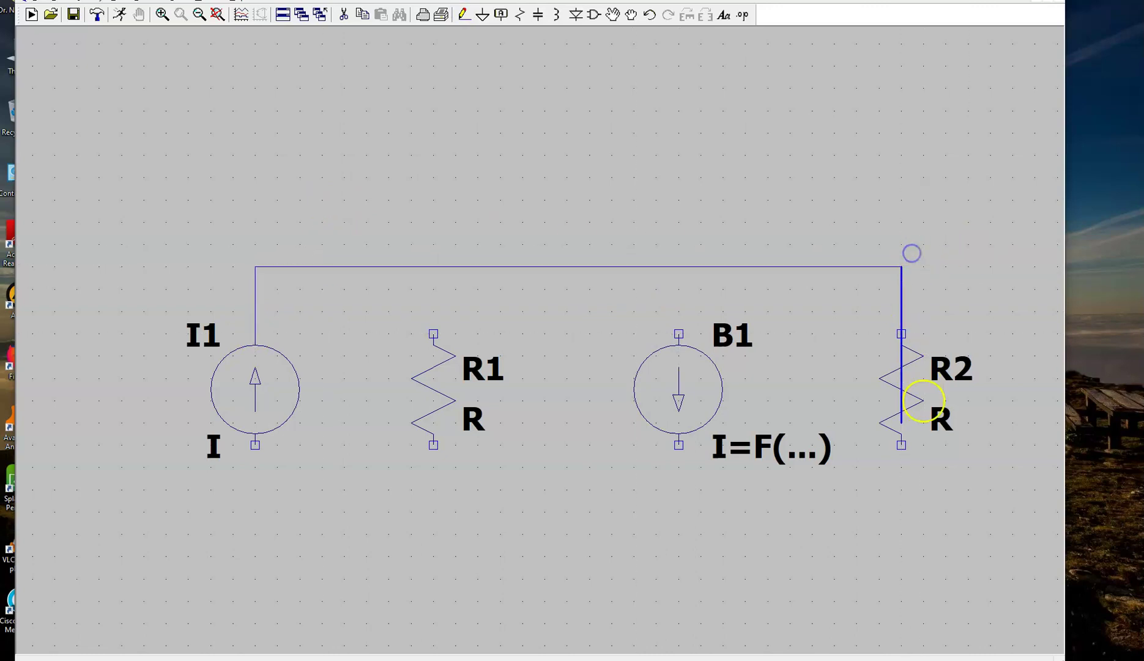
pyautogui.click(901, 513)
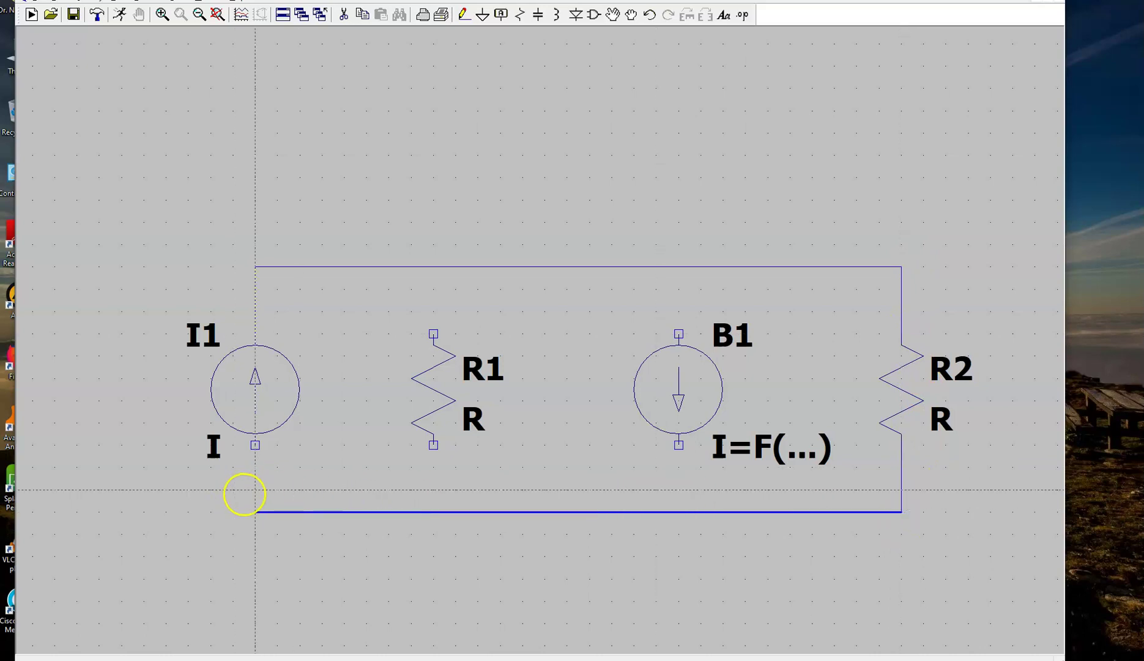
pyautogui.click(253, 499)
pyautogui.click(254, 448)
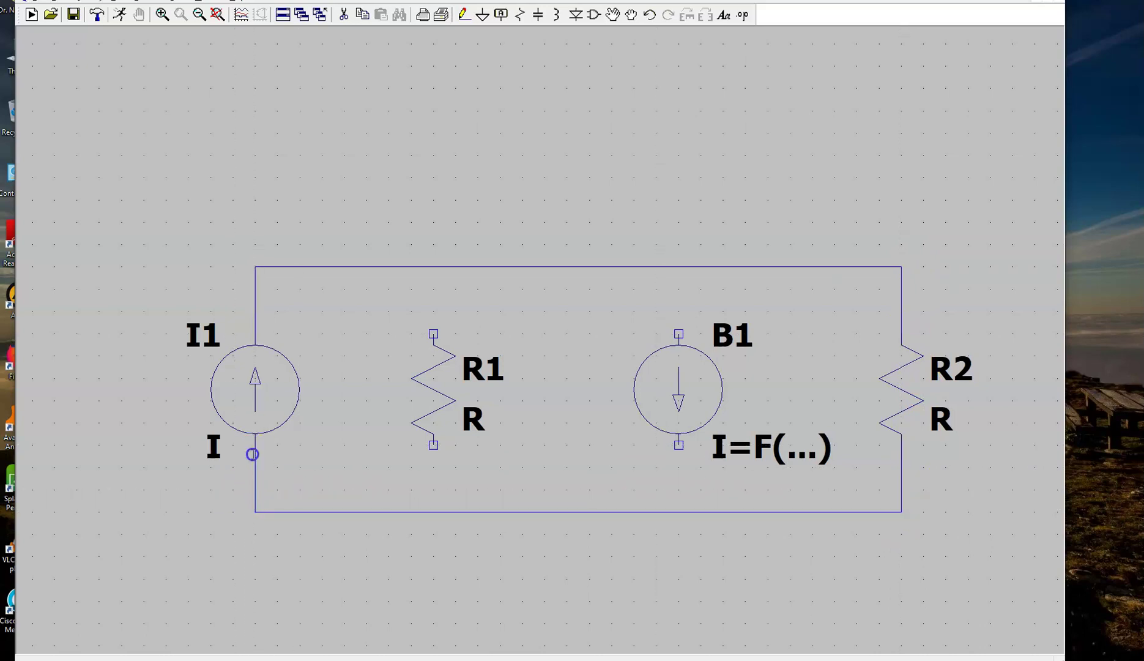
# Connect R1 and B1 between the top and bottom rails
pyautogui.click(434, 268)
pyautogui.click(434, 511)
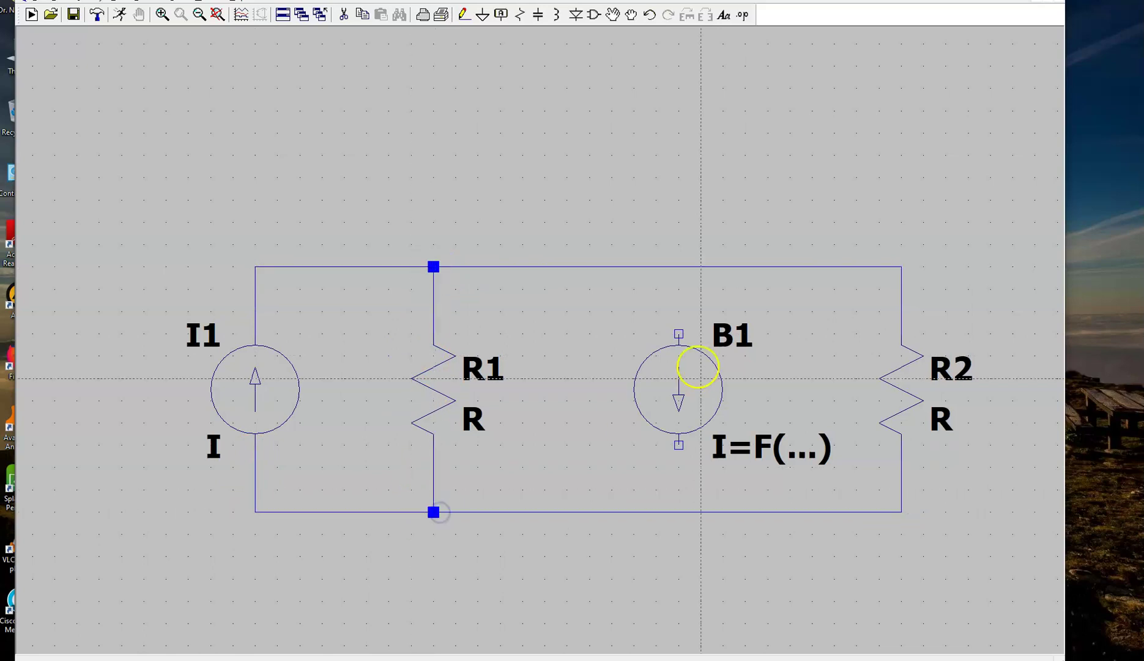
pyautogui.click(679, 267)
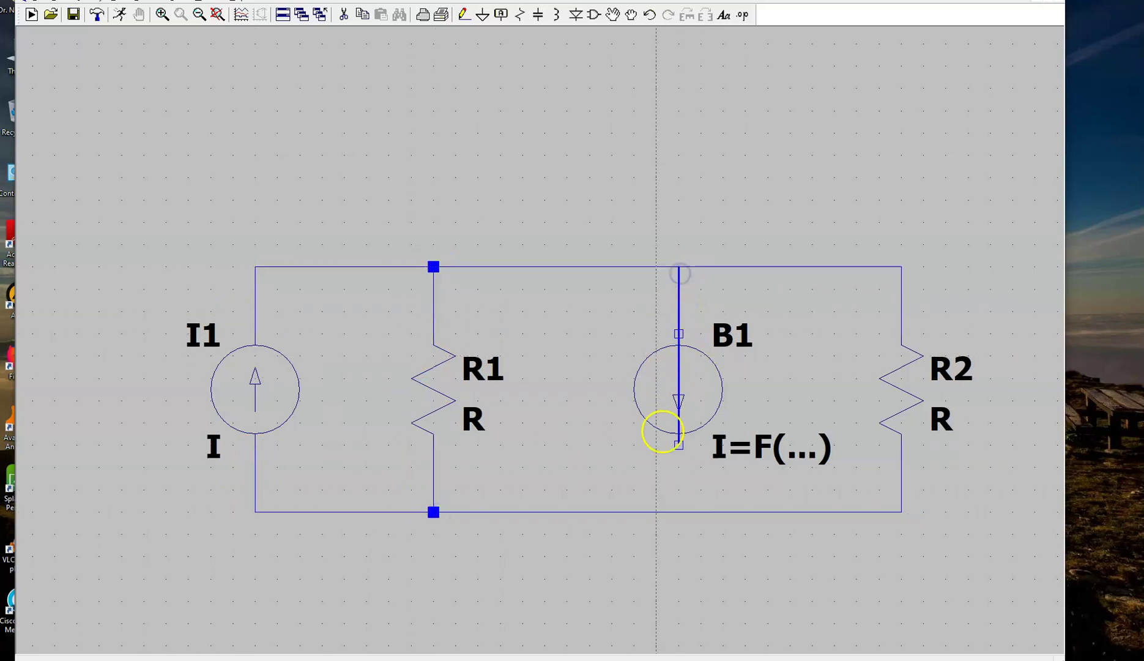
pyautogui.click(679, 511)
pyautogui.rightClick(663, 502)
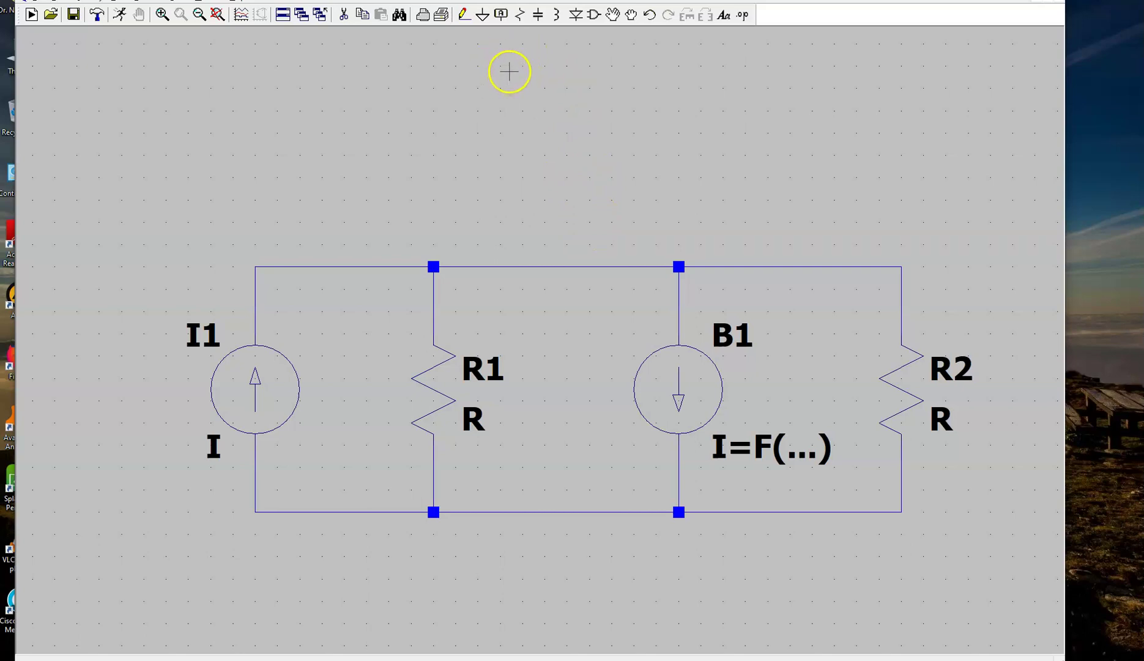
# Place a ground below the circuit and wire it up to the bottom rail
pyautogui.click(483, 18)
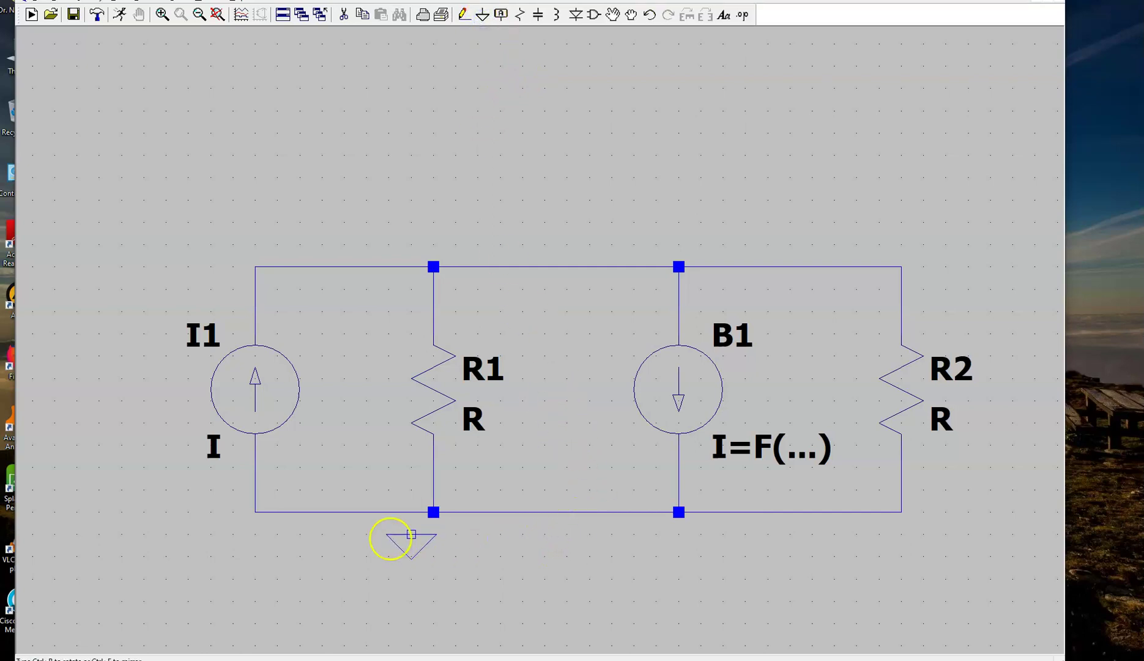
pyautogui.click(343, 554)
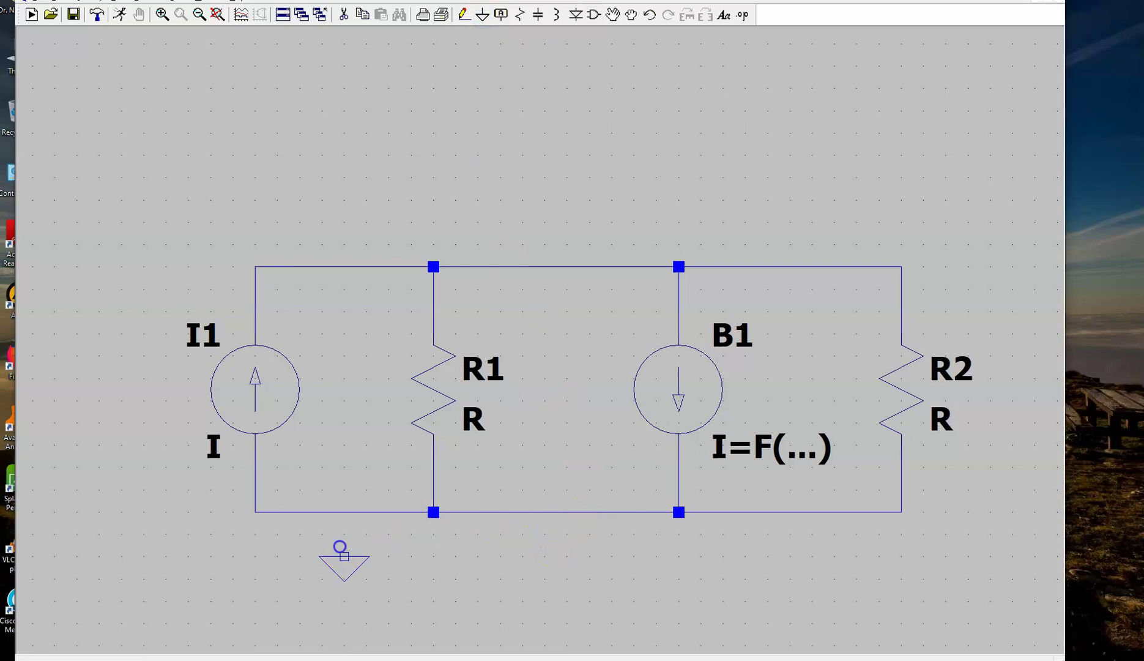
pyautogui.click(463, 14)
pyautogui.click(344, 556)
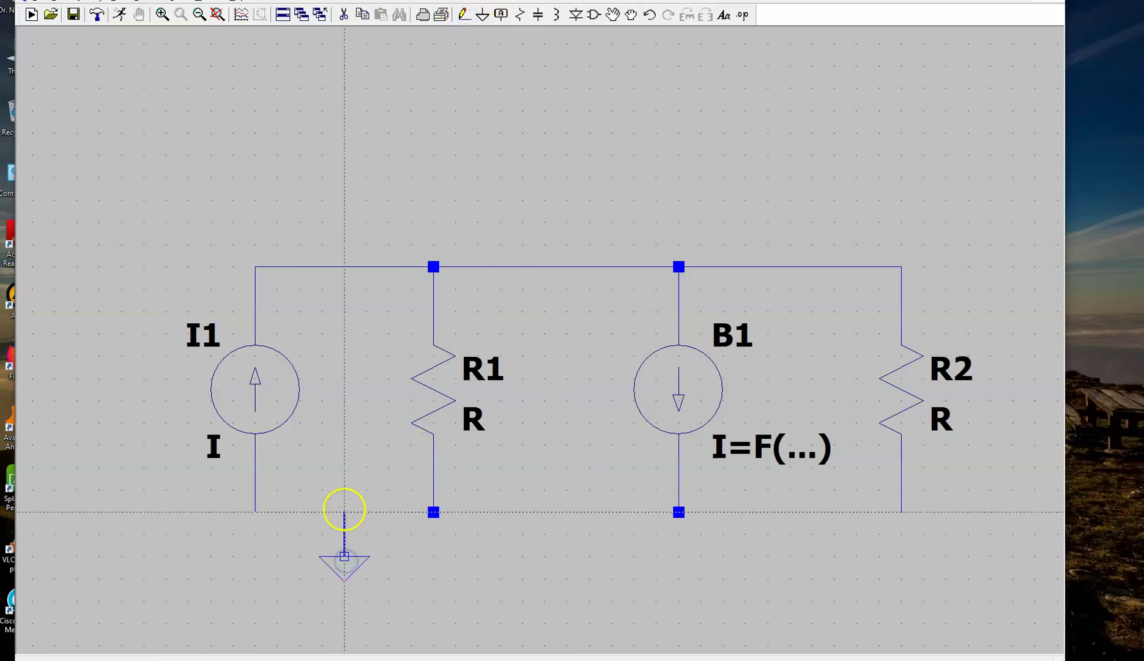
pyautogui.click(344, 511)
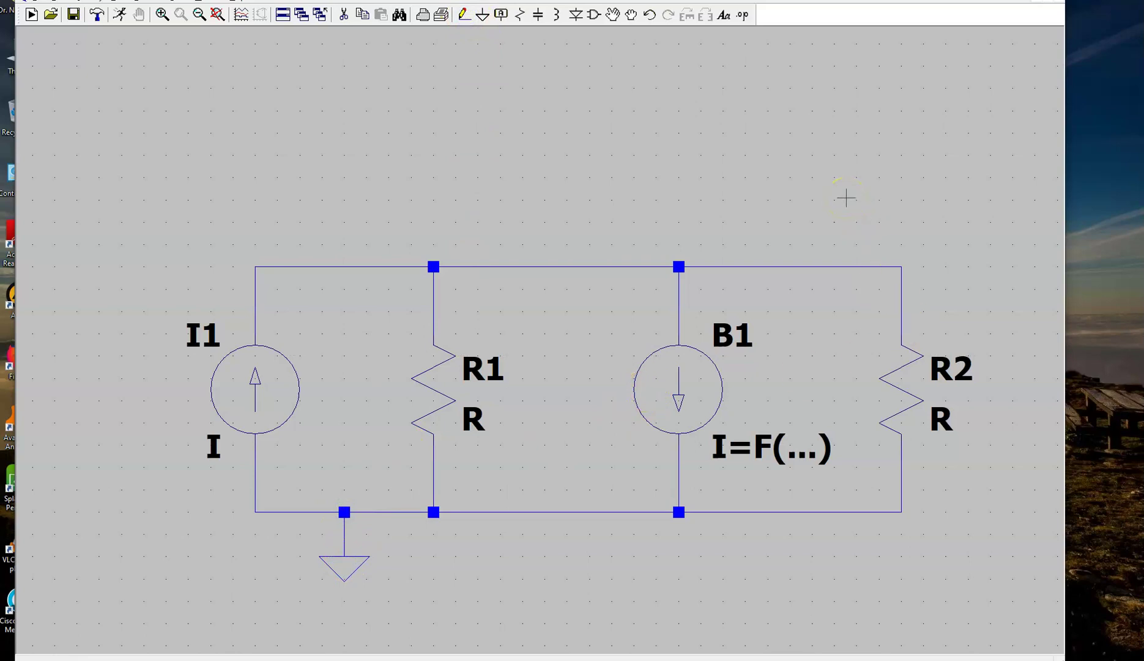
pyautogui.hotkey('alt', 'Tab')
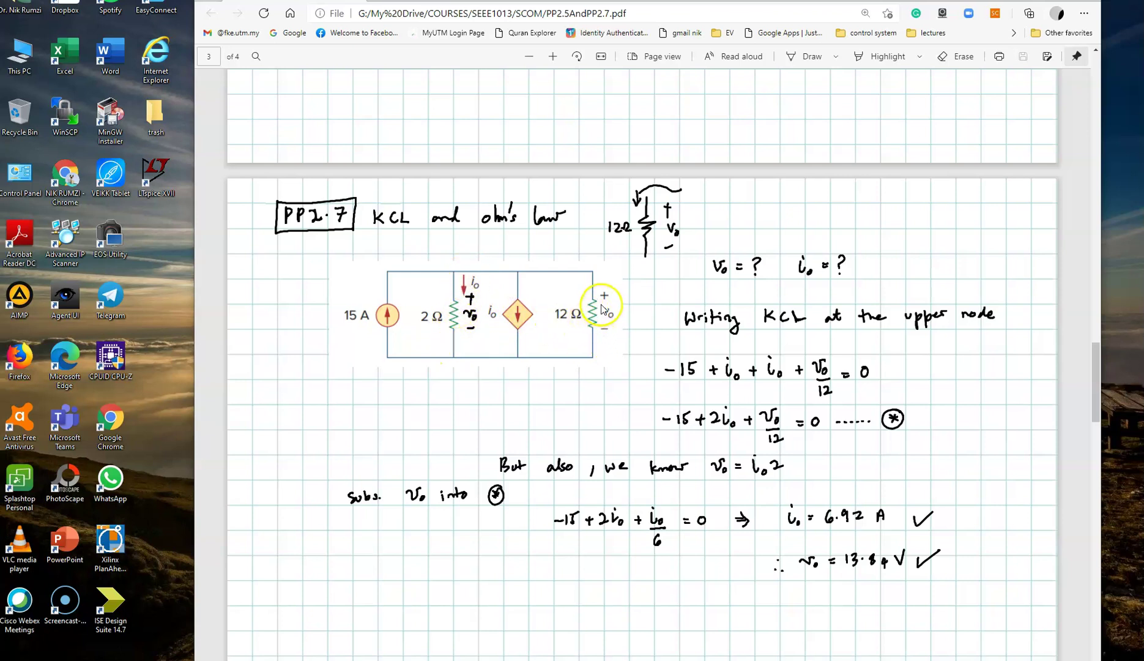
# Return to the LTspice schematic after checking the 15 A, 2 Ω and 12 Ω values
pyautogui.hotkey('alt', 'Tab')
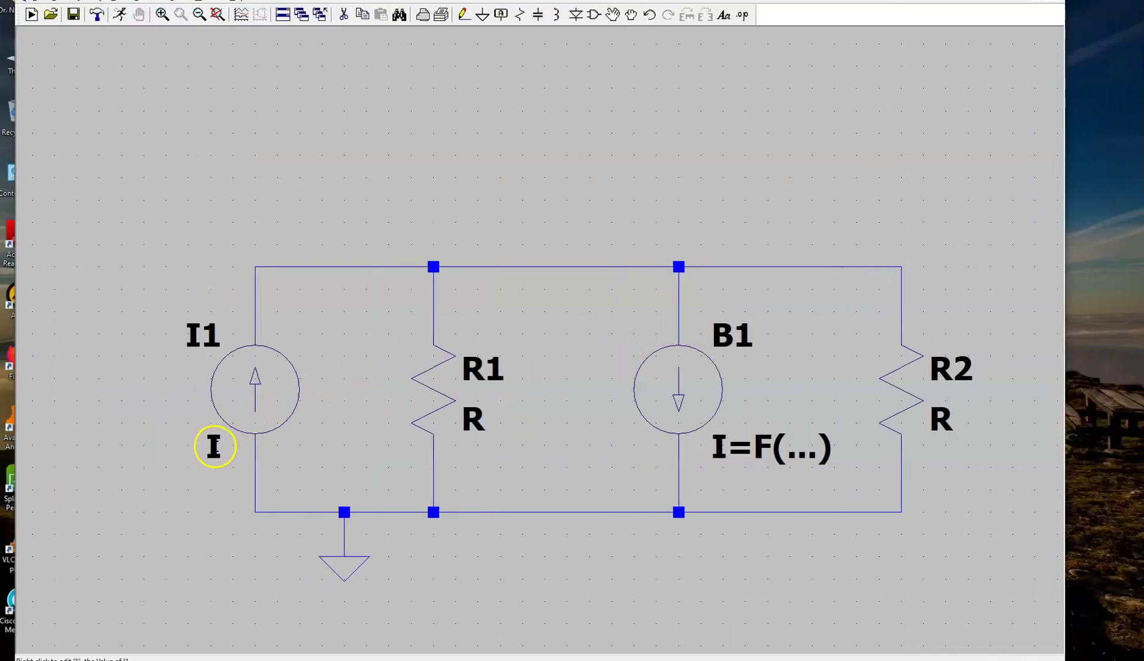
# Set current source I1 to 15 and resistor R1 to 2
pyautogui.rightClick(214, 445)
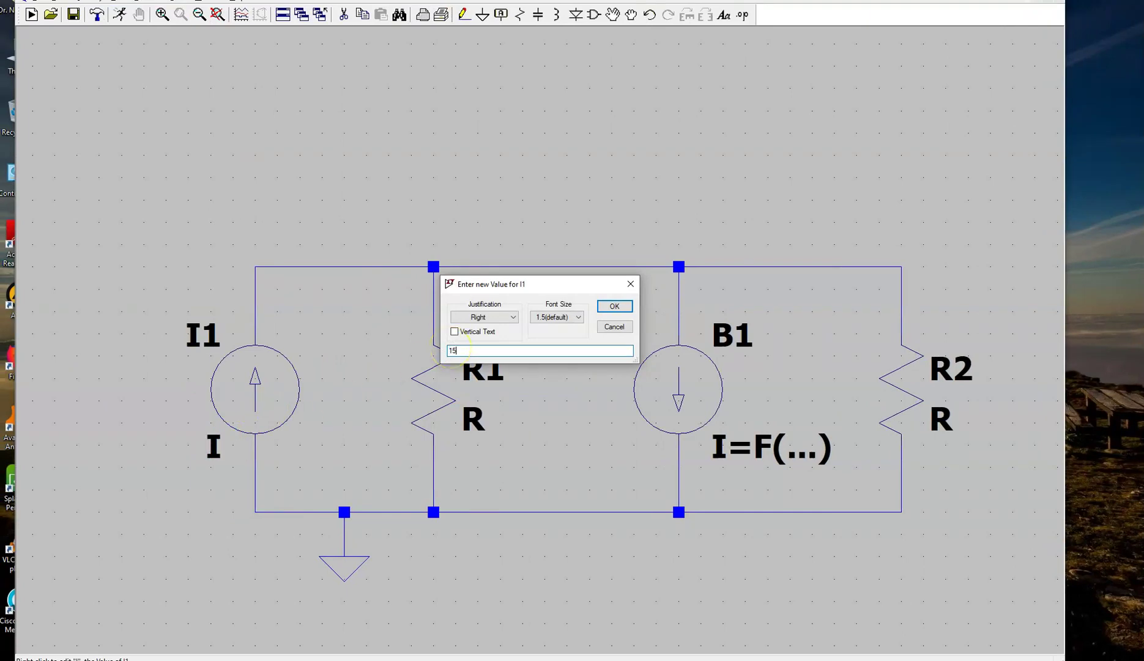
pyautogui.press('Return')
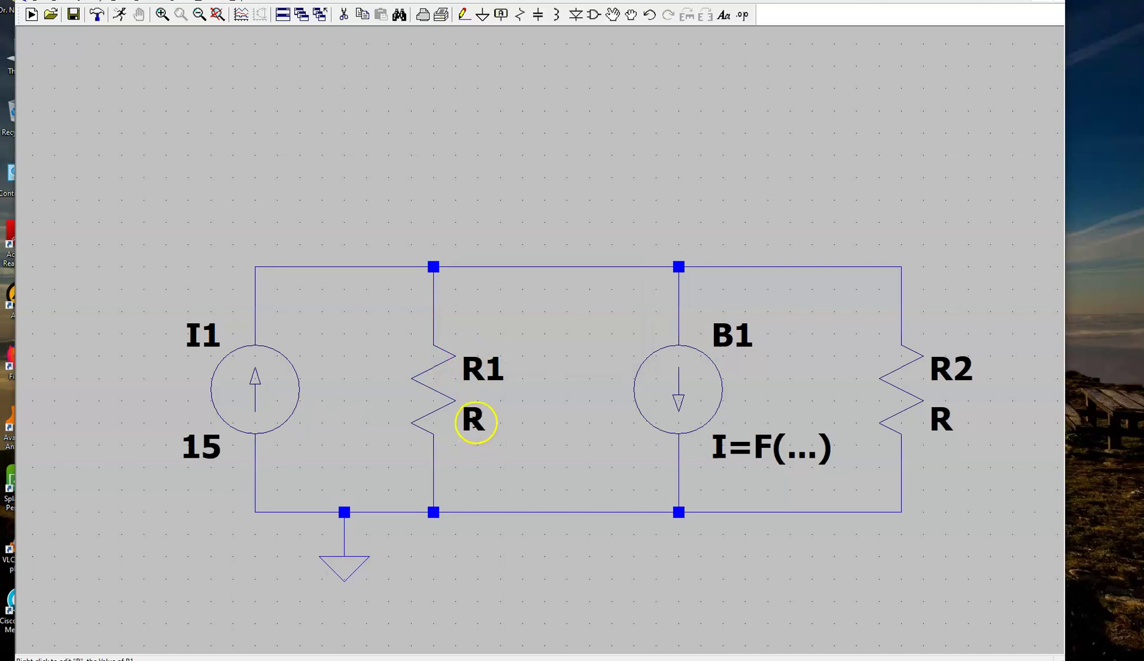
pyautogui.rightClick(474, 422)
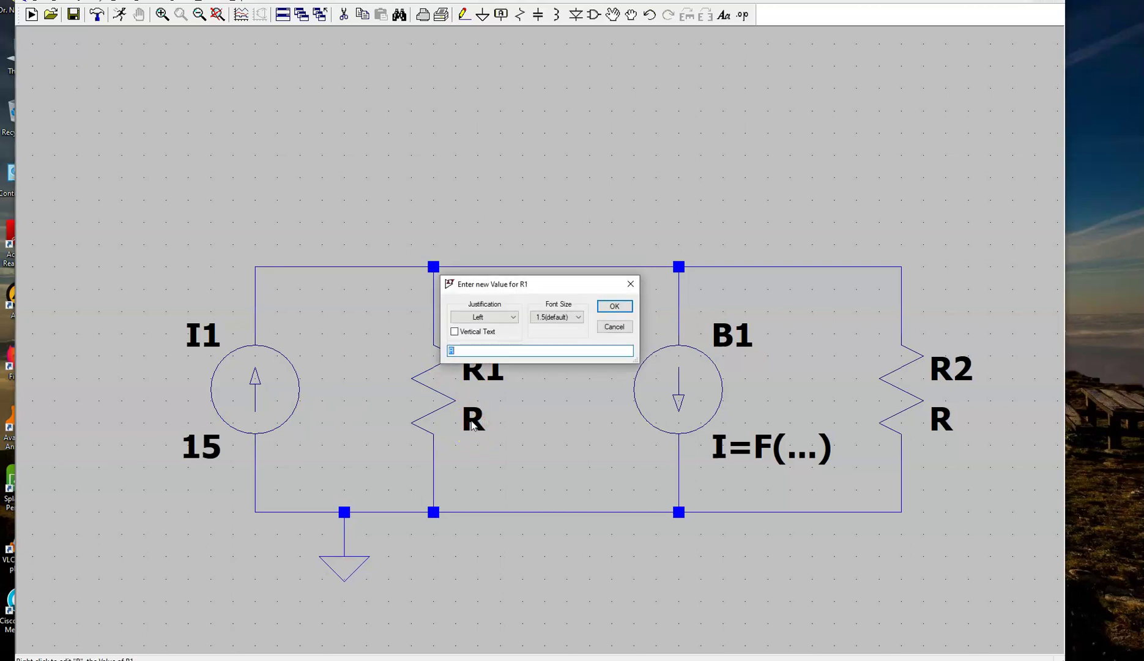
pyautogui.click(613, 306)
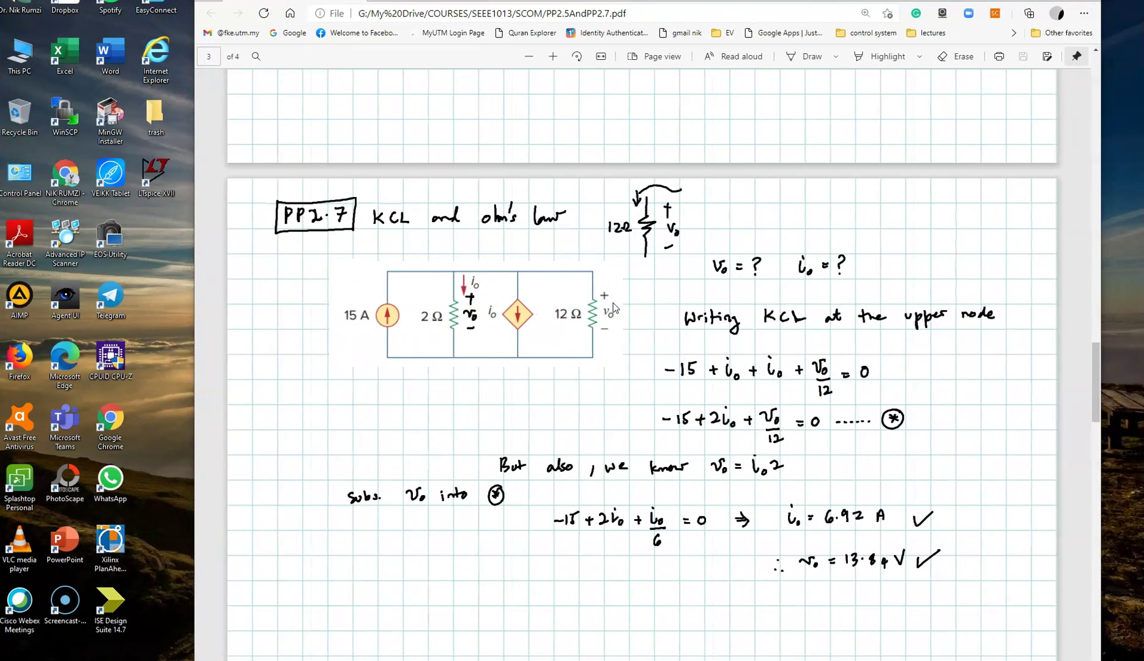
# Bring the LTspice schematic back after viewing the PP2.7 dependent source
pyautogui.click(516, 314)
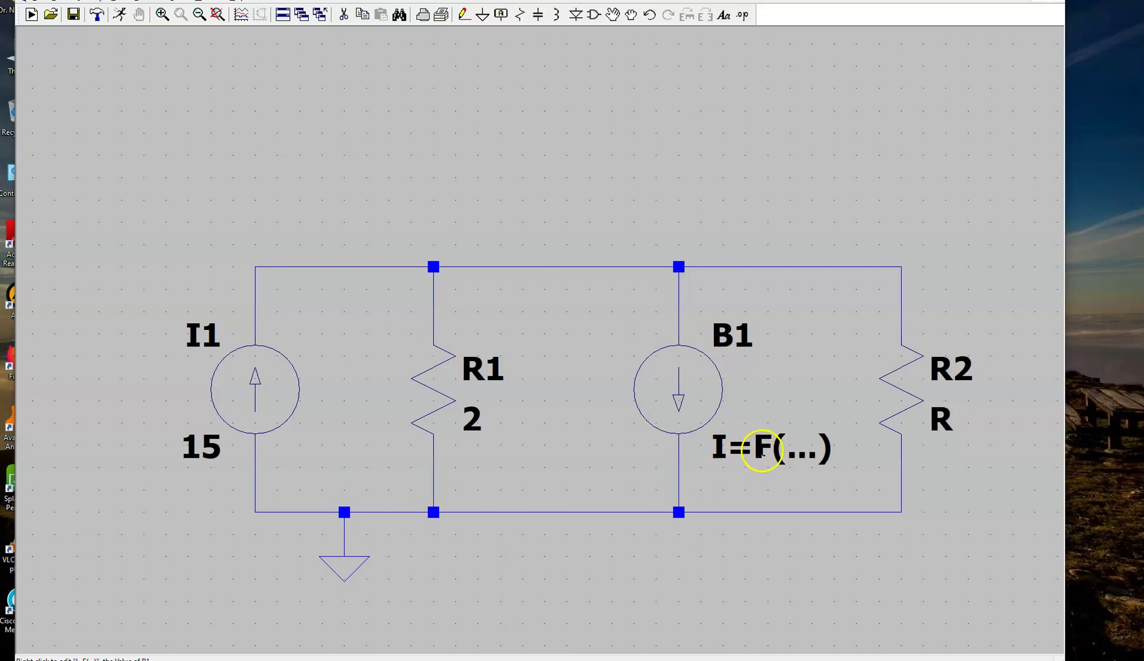
# Enter I=I(R1) as B1's value, removing a stray 3, then give R2 a value of 12
pyautogui.rightClick(764, 452)
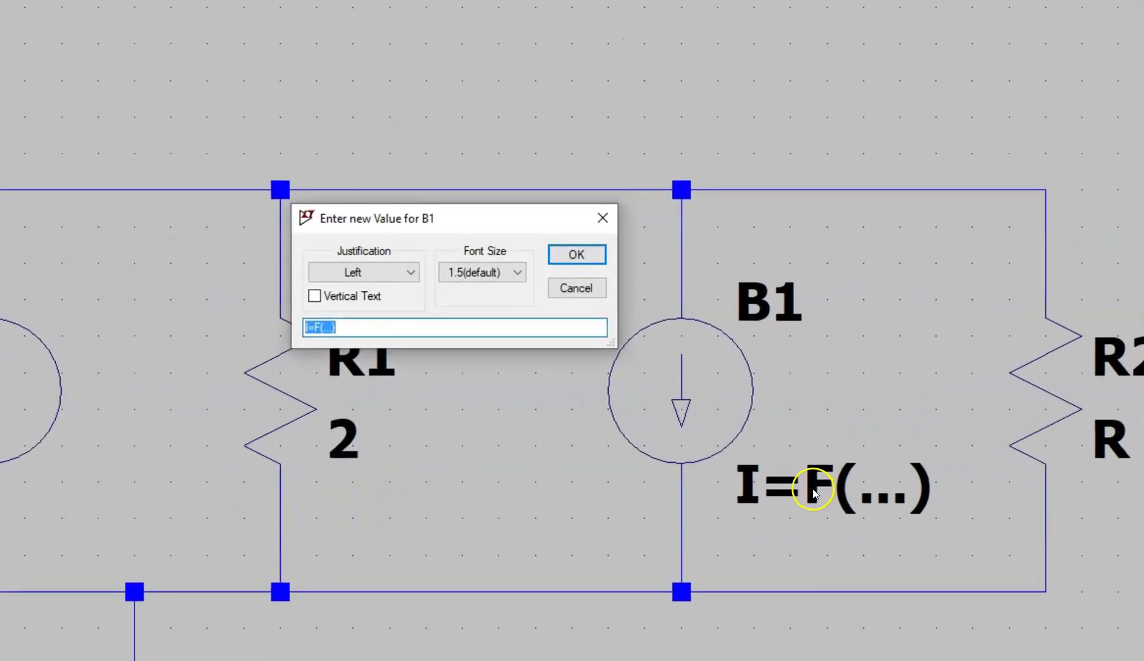
pyautogui.click(358, 327)
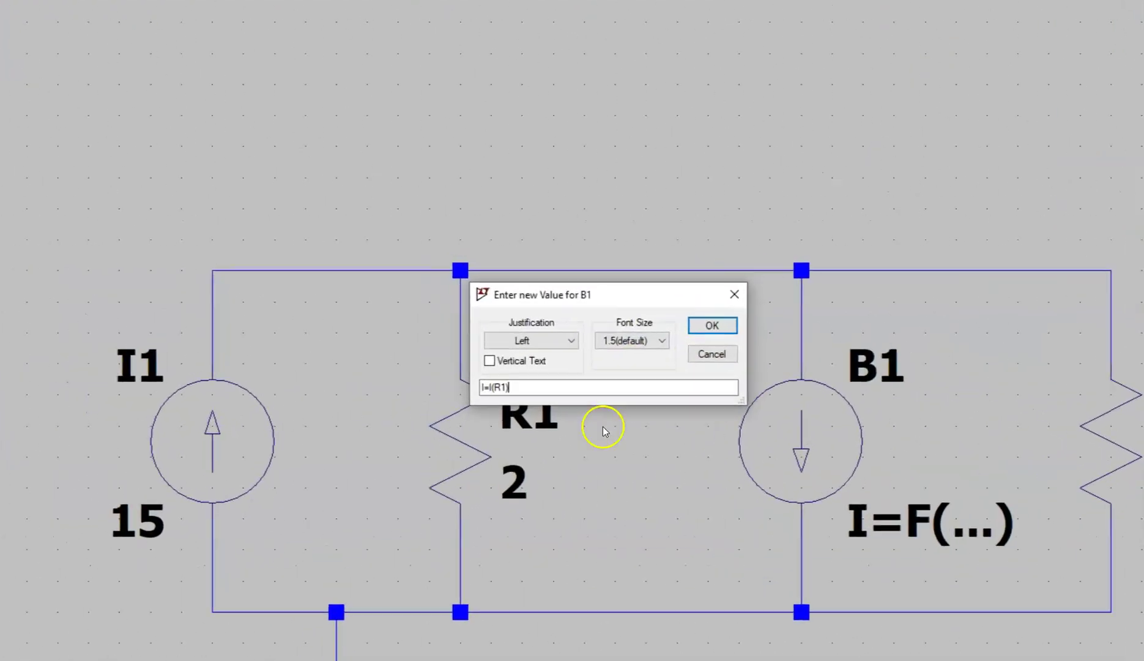
pyautogui.click(490, 388)
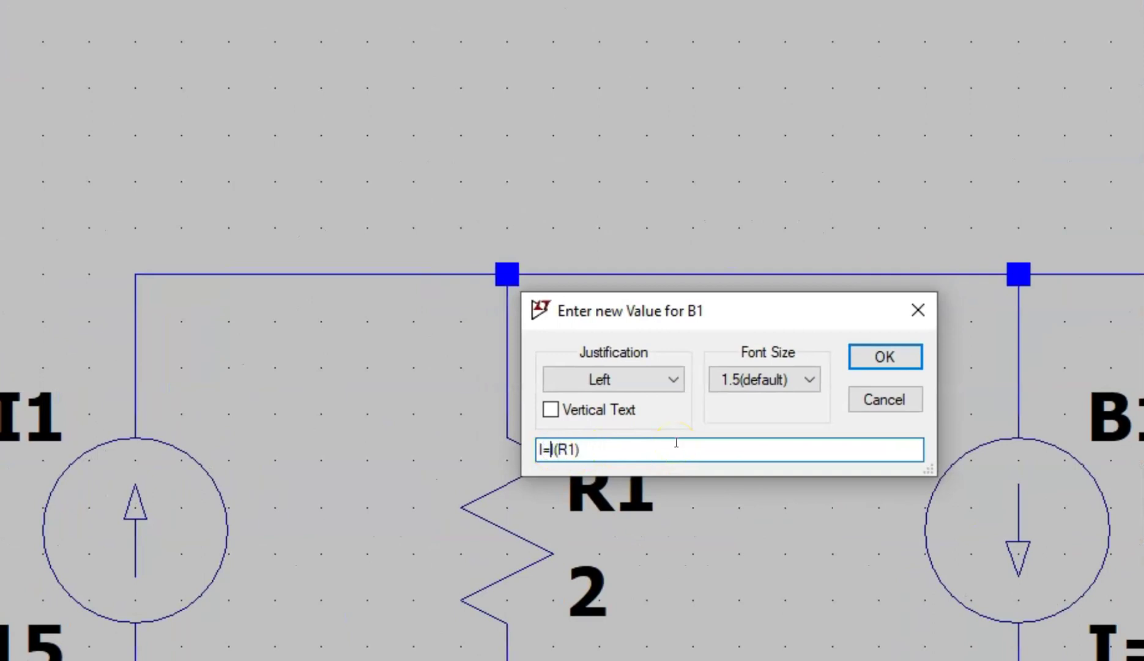
pyautogui.write('3')
pyautogui.press('BackSpace')
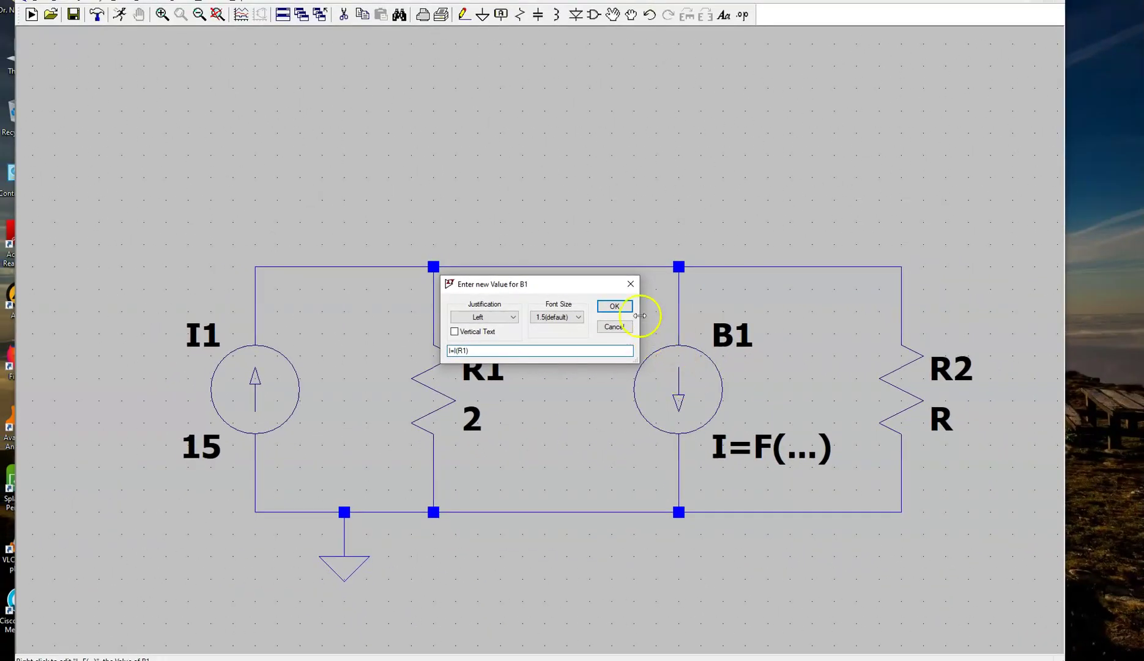
pyautogui.click(614, 306)
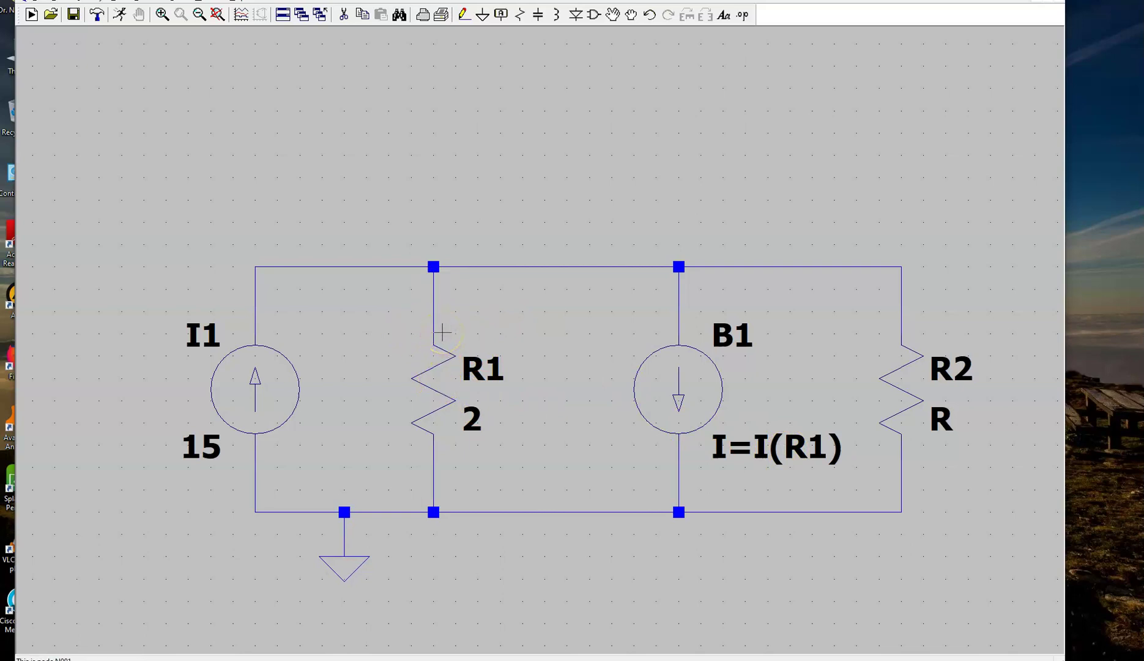
pyautogui.rightClick(942, 420)
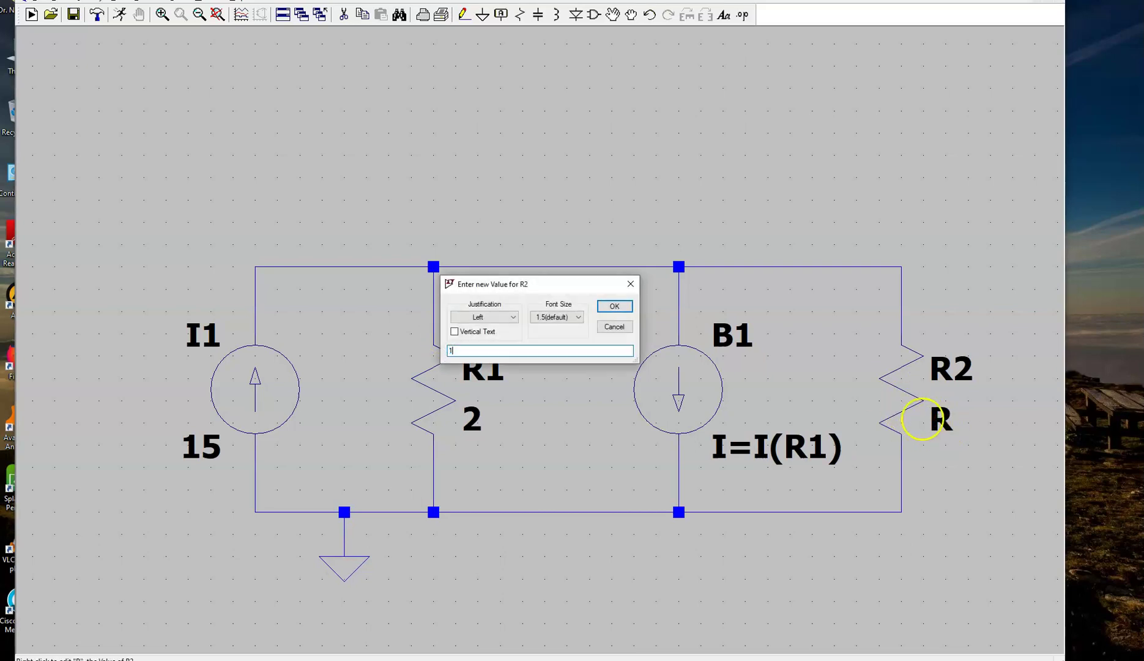
pyautogui.click(614, 305)
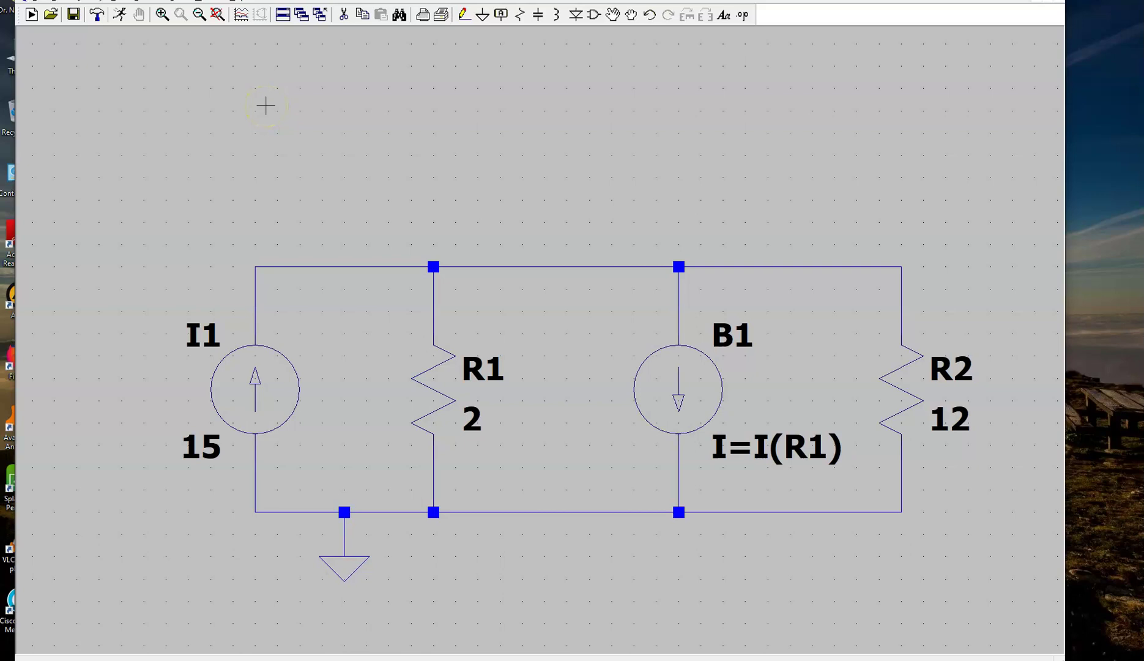
# Place a DC op pnt .op directive at the bottom-left below the circuit and fit the view
pyautogui.click(139, 1)
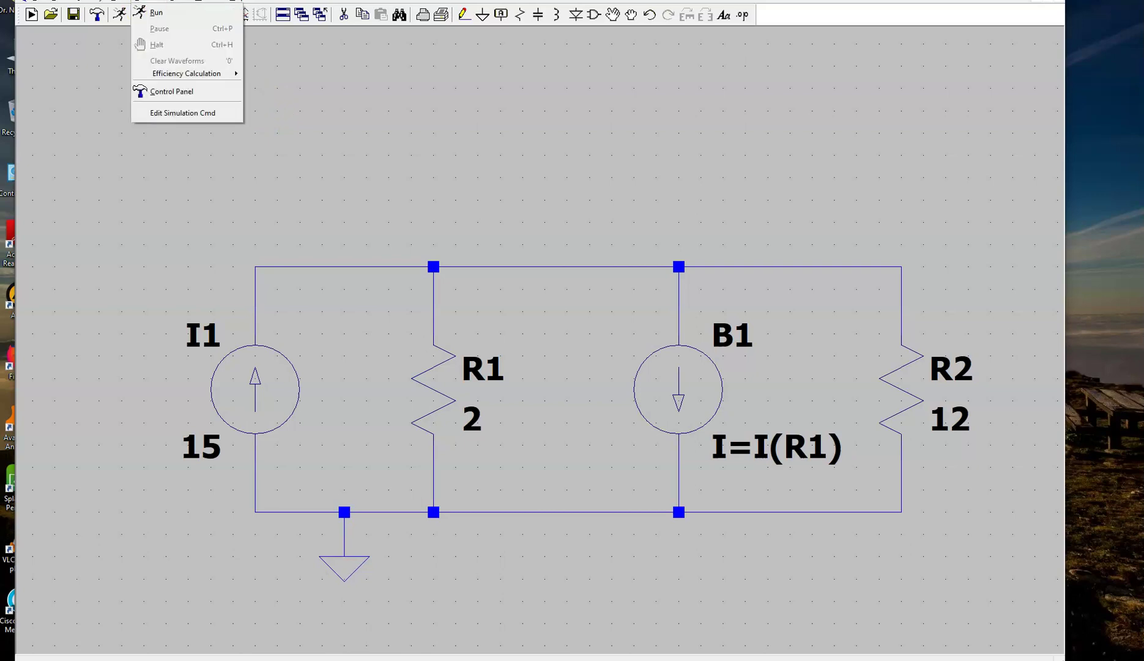
pyautogui.click(160, 113)
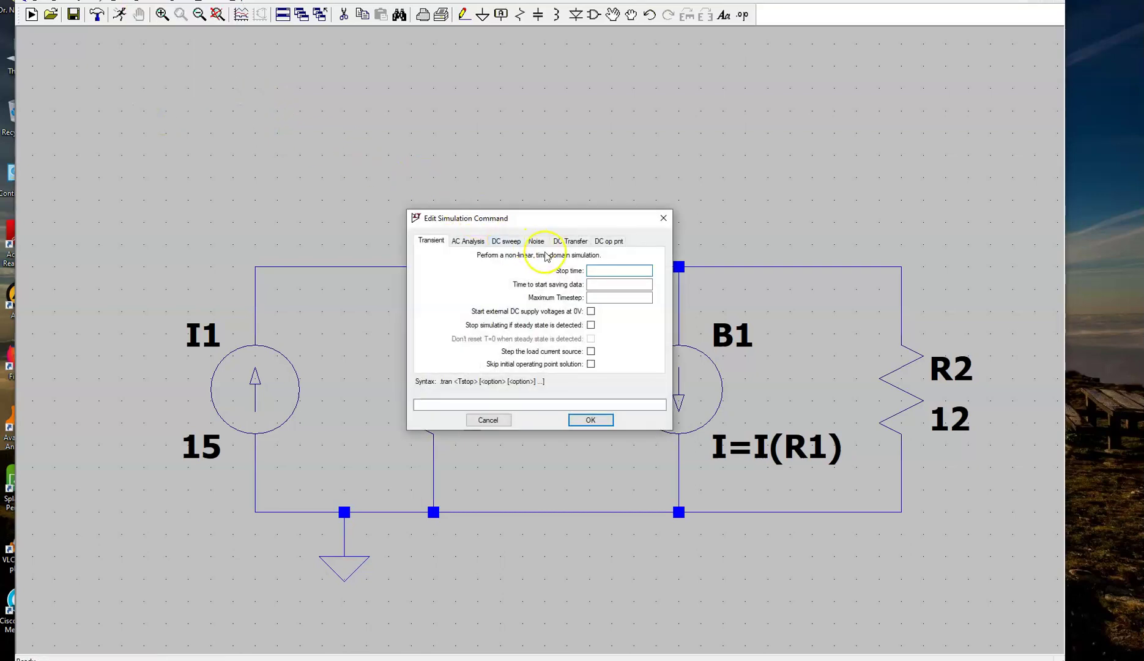
pyautogui.click(607, 240)
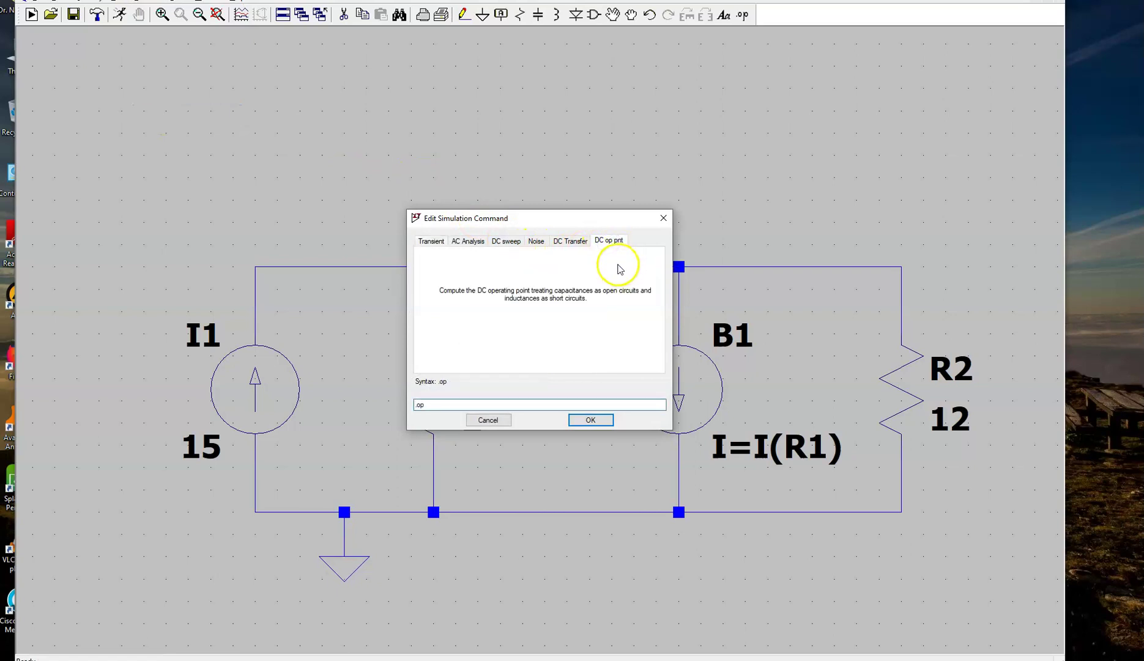
pyautogui.click(589, 422)
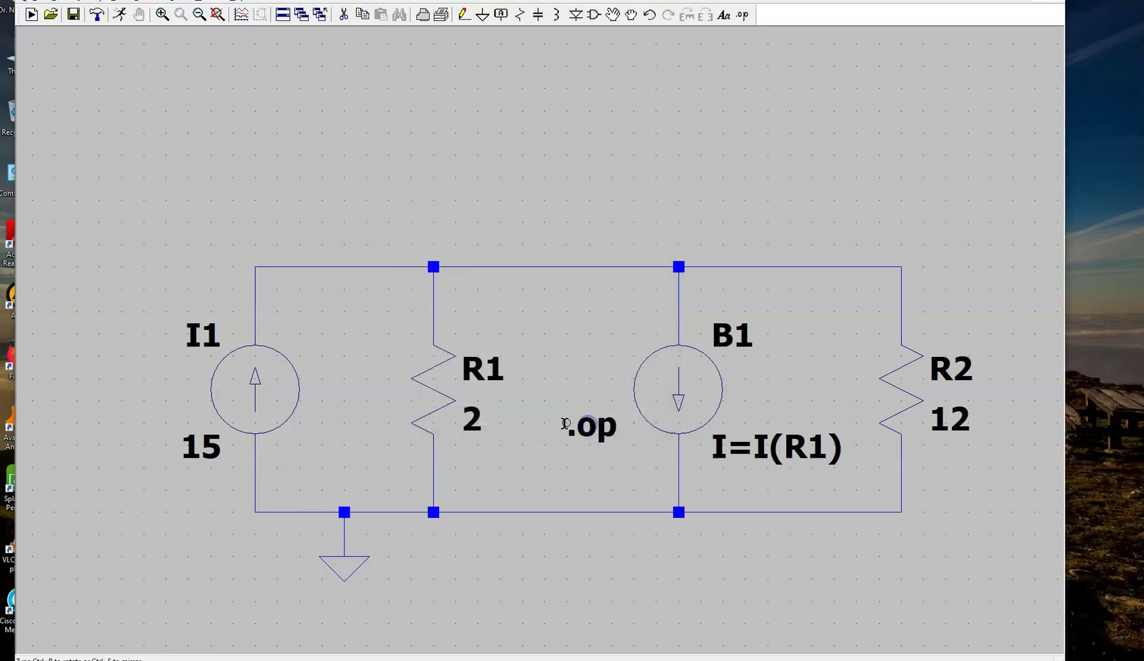
pyautogui.click(139, 623)
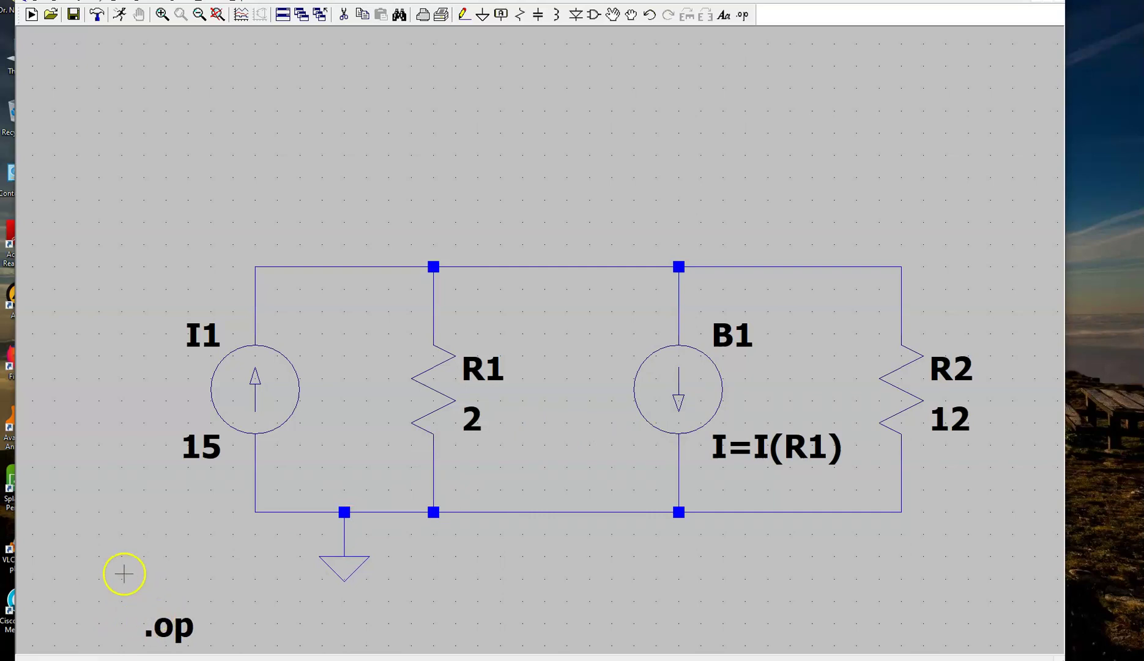
pyautogui.press('space')
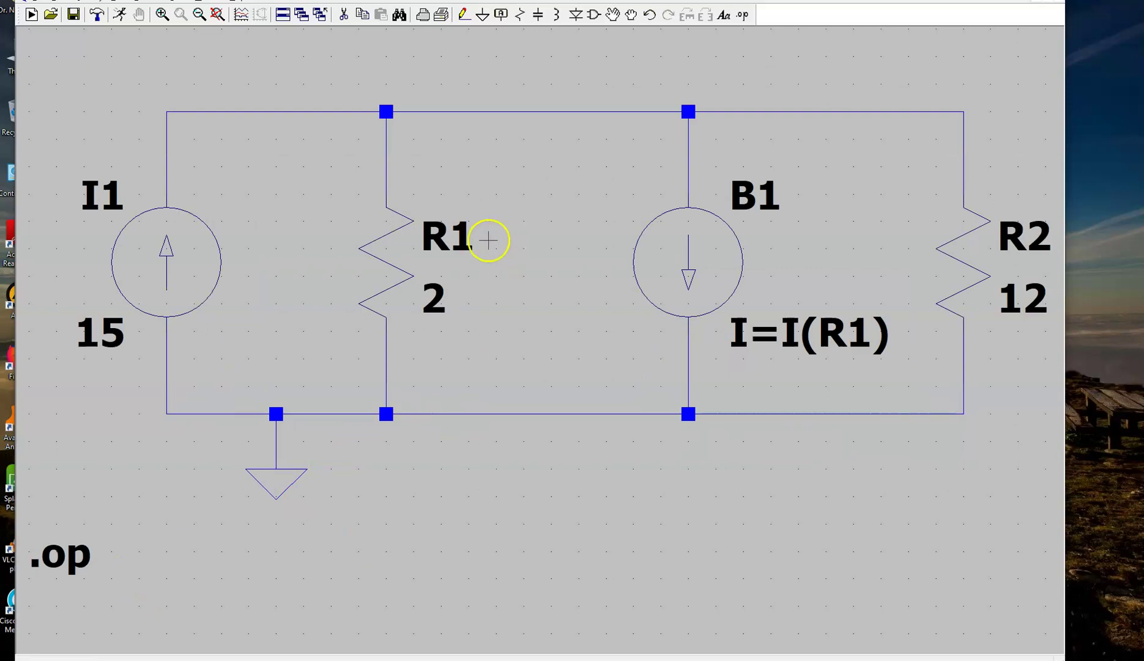
# Run the simulation and compare 13.8462 V and 6.92308 A with the KCL hand solution
pyautogui.click(121, 17)
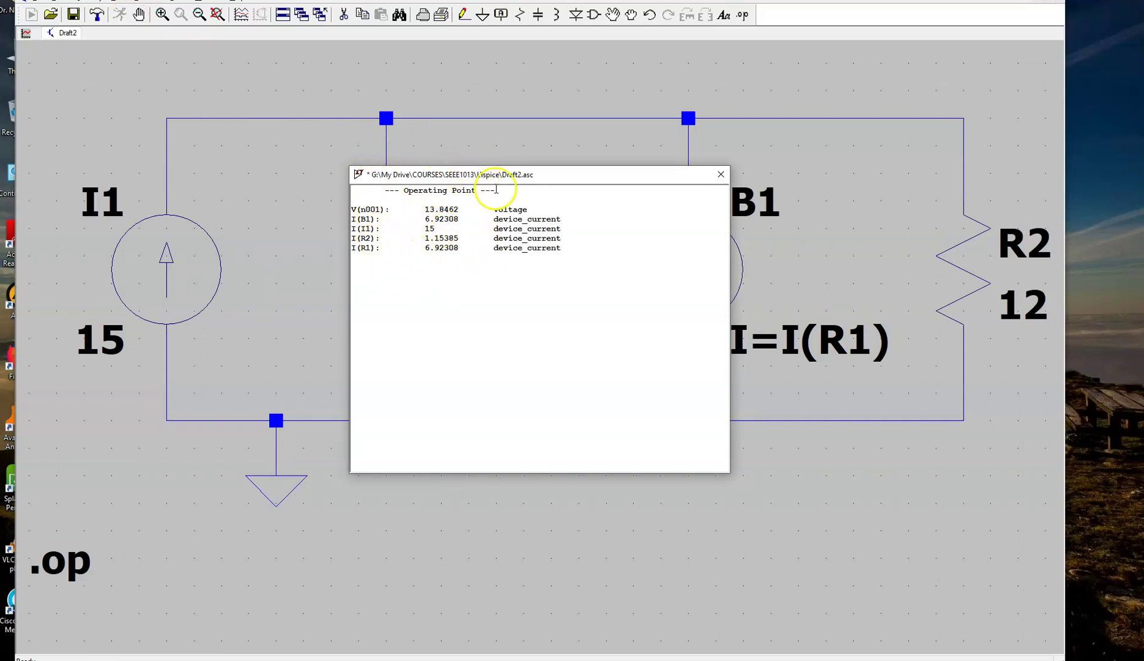
pyautogui.moveTo(506, 175); pyautogui.dragTo(777, 171)
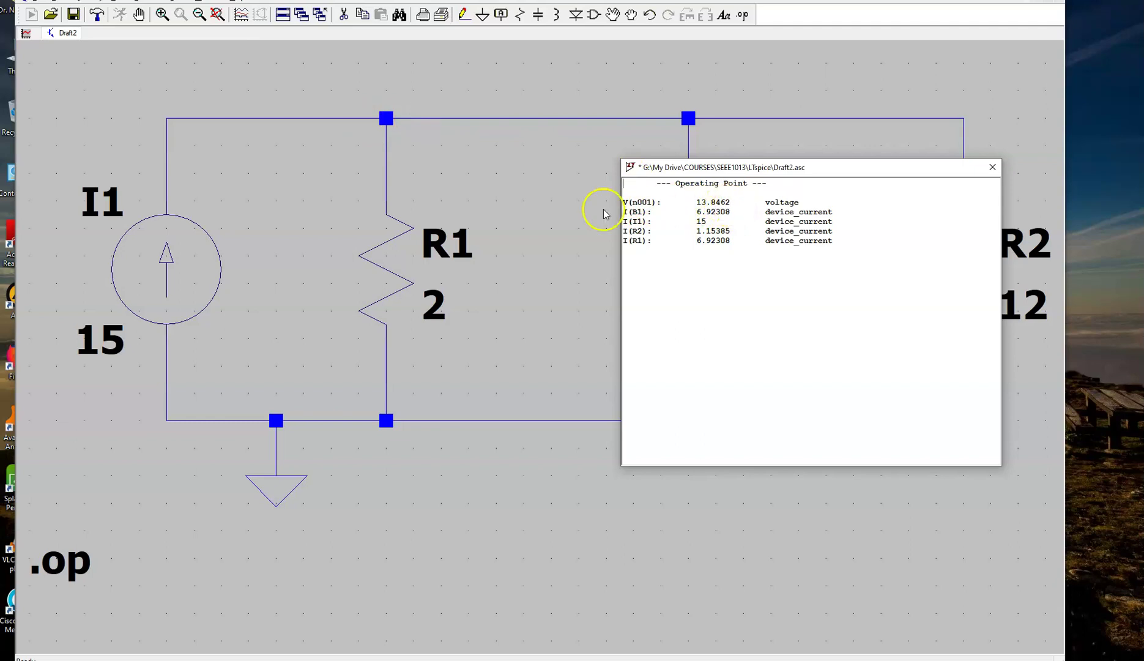
pyautogui.moveTo(721, 176); pyautogui.dragTo(364, 176)
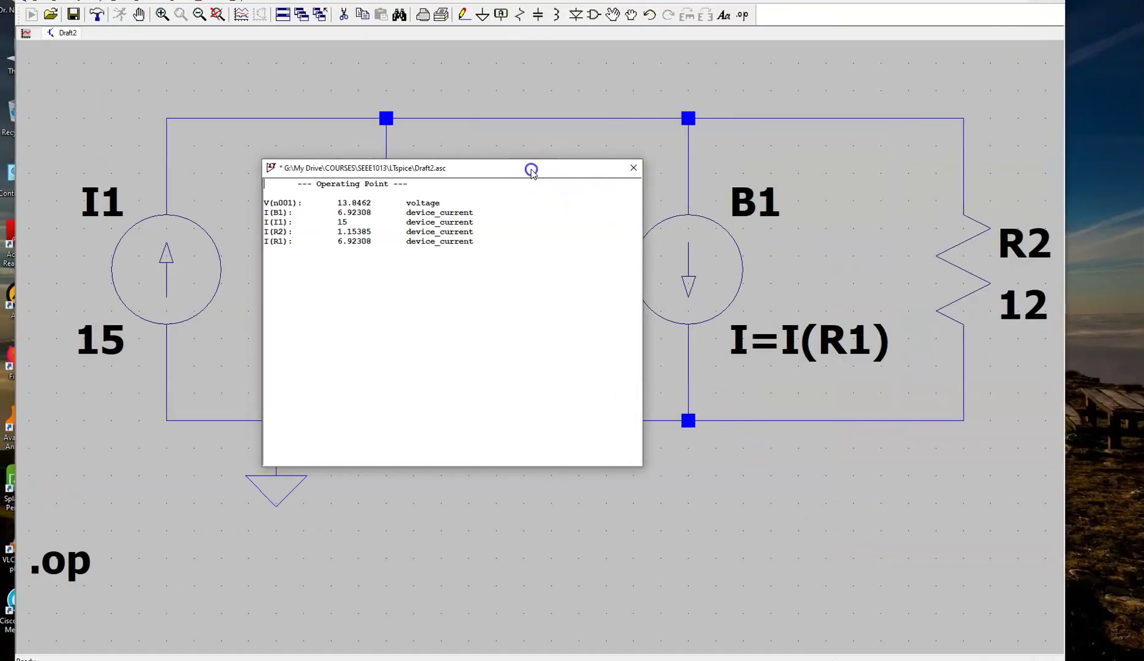
pyautogui.moveTo(531, 166); pyautogui.dragTo(759, 198)
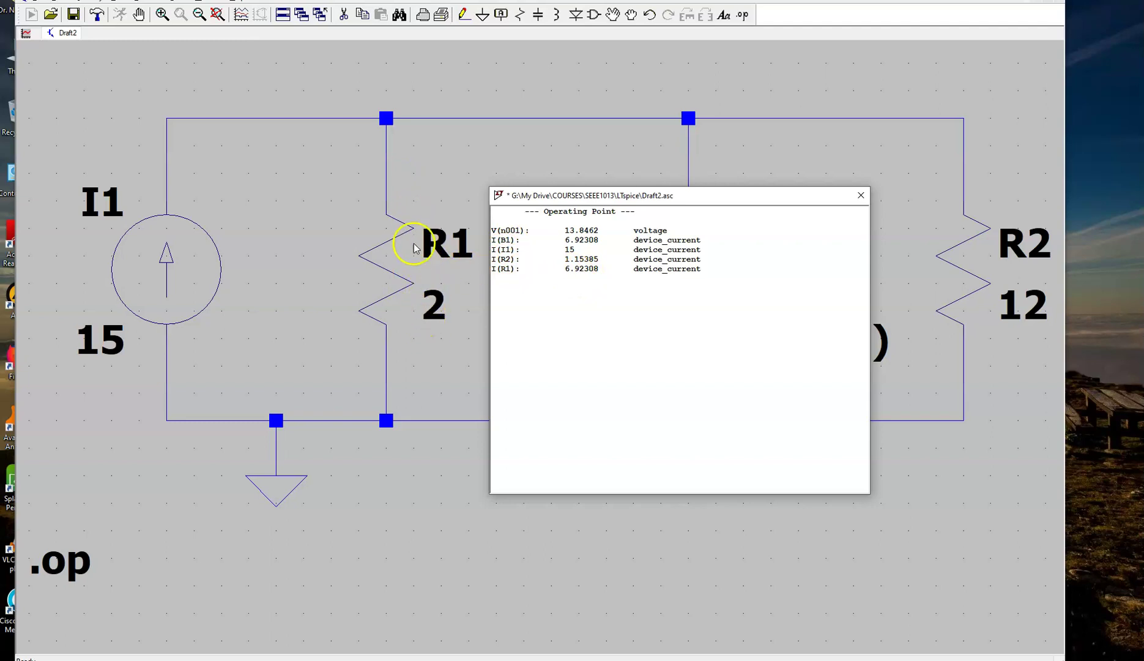
pyautogui.hotkey('alt', 'Tab')
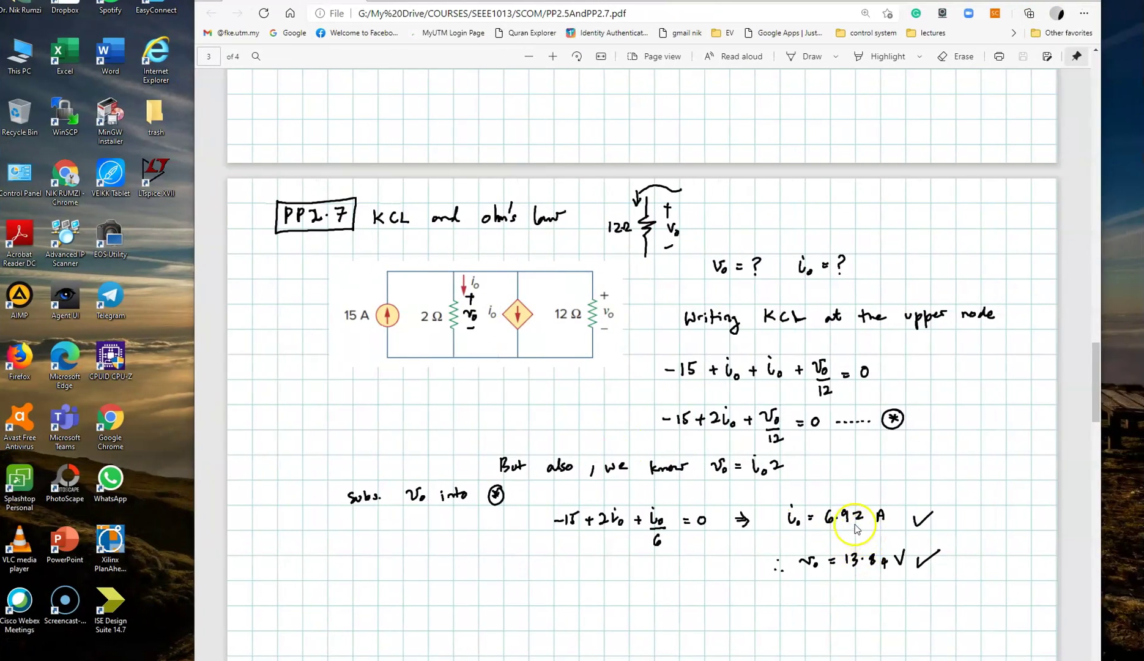
pyautogui.hotkey('alt', 'Tab')
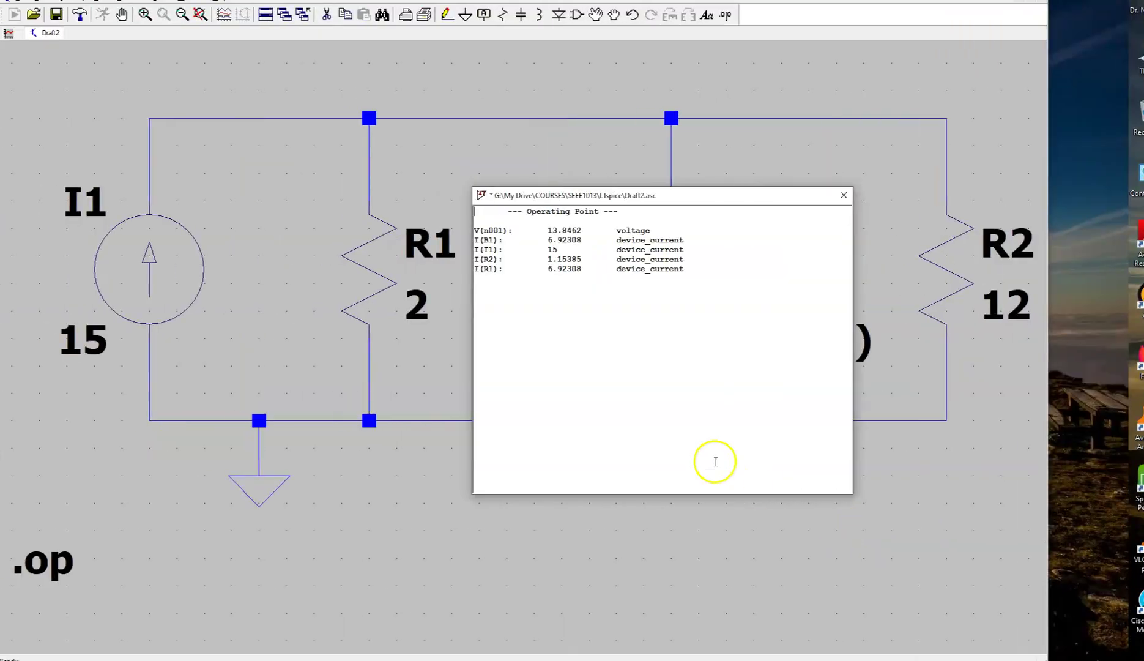
pyautogui.click(860, 195)
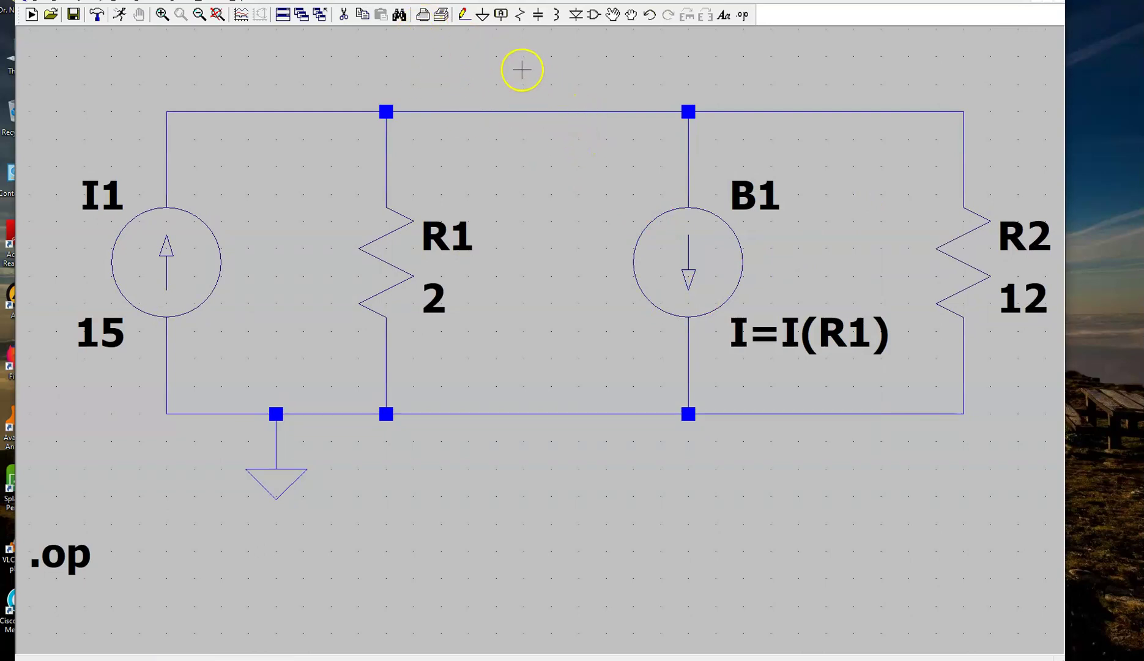
# Label the top node voltage and add an I(R1) label beside R1 showing 6.9230771A
pyautogui.click(526, 111)
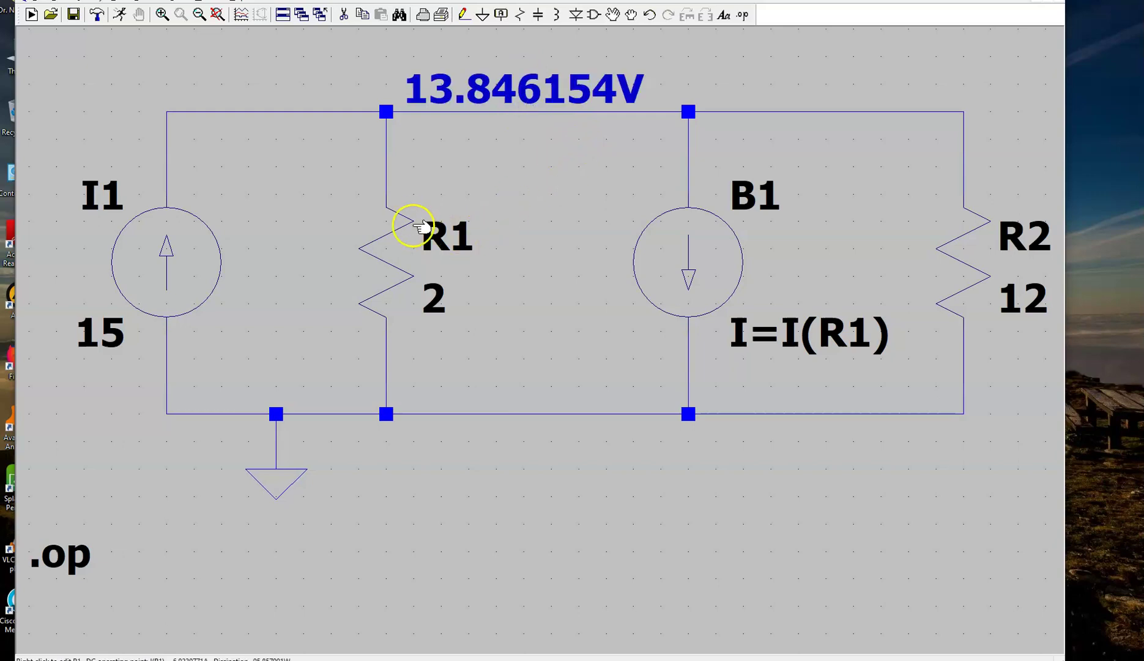
pyautogui.click(386, 176)
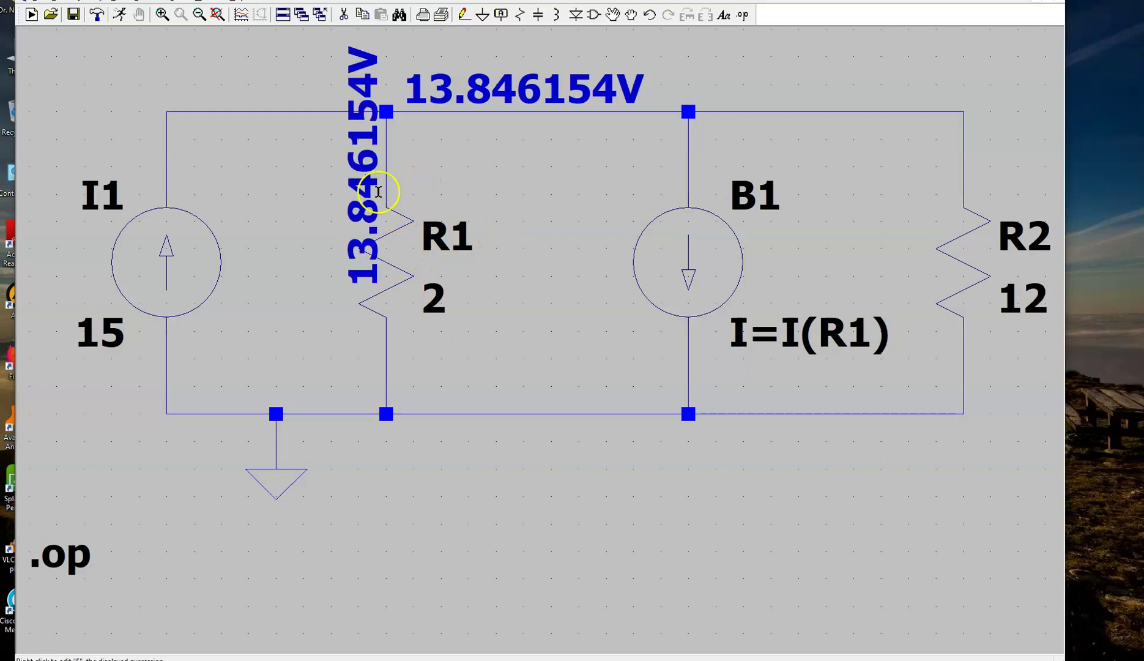
pyautogui.rightClick(360, 182)
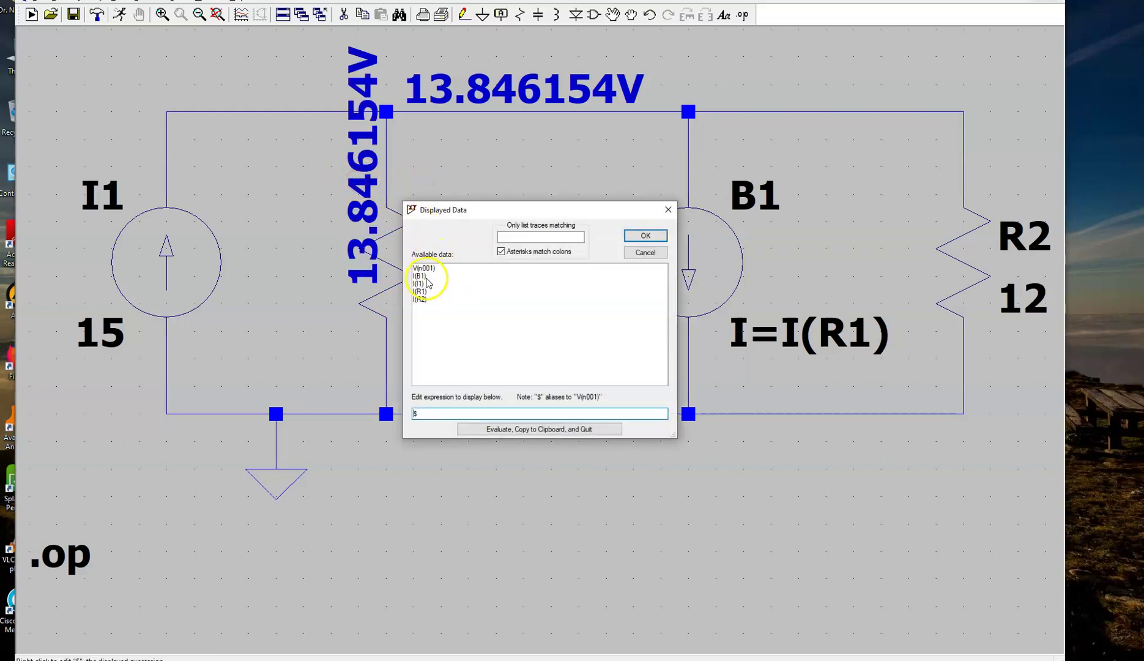
pyautogui.click(431, 412)
pyautogui.press('BackSpace')
pyautogui.click(422, 289)
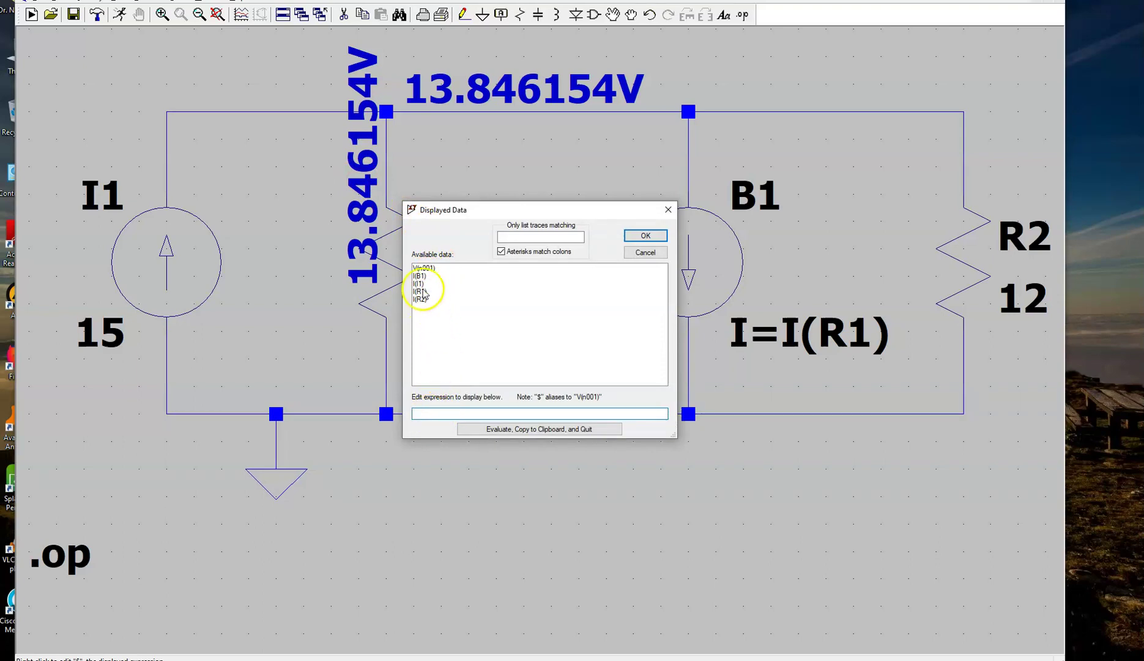
pyautogui.click(426, 291)
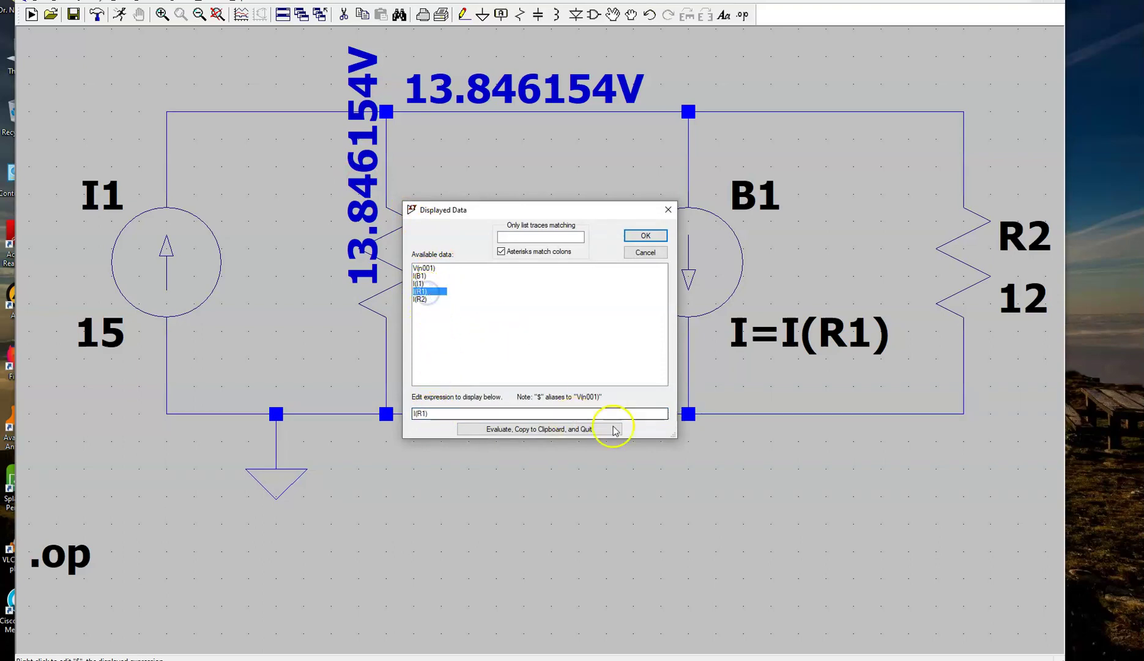
pyautogui.click(646, 236)
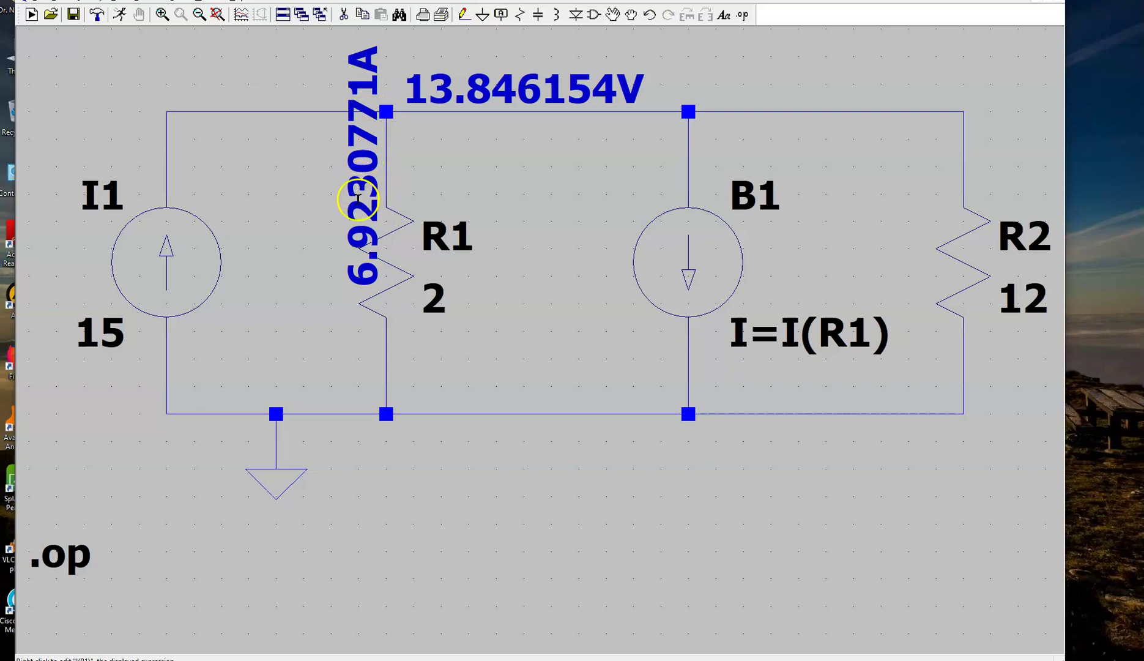
# Cut the 6.9230771A label beside R1, then undo the accidental deletion of R1
pyautogui.click(344, 15)
pyautogui.click(364, 146)
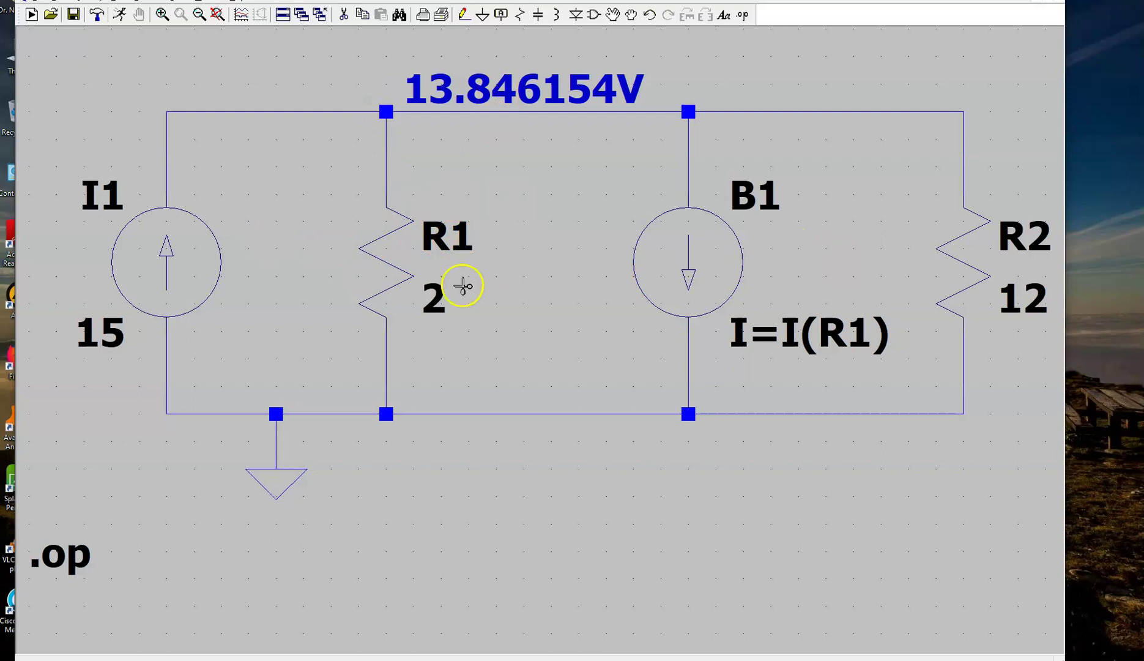
pyautogui.click(387, 264)
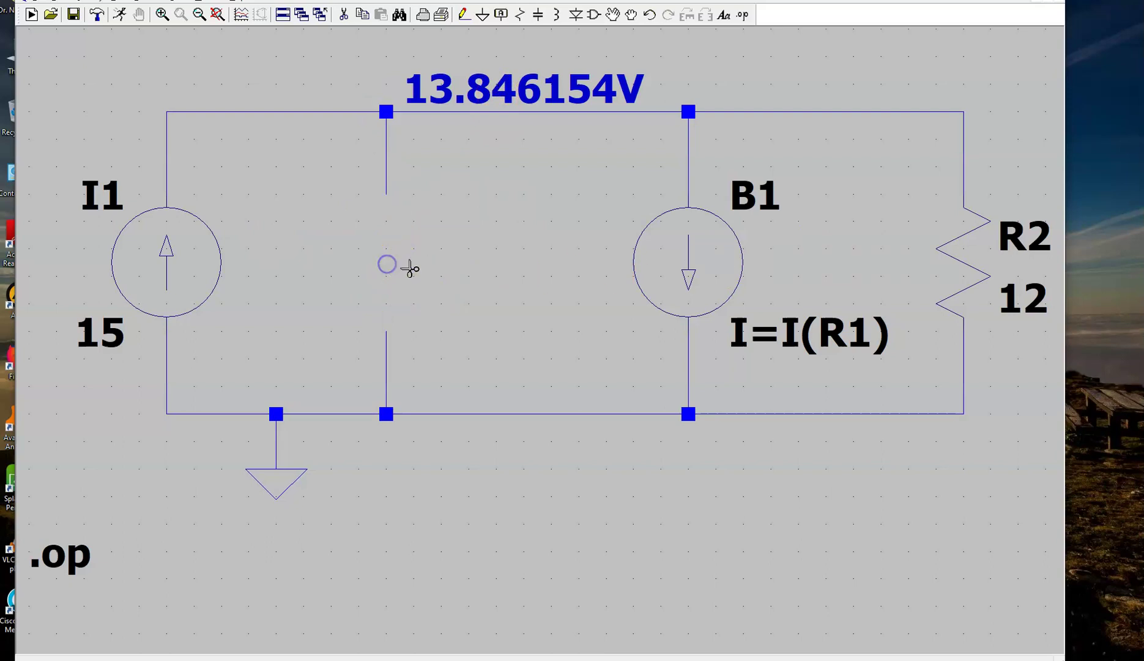
pyautogui.click(59, 2)
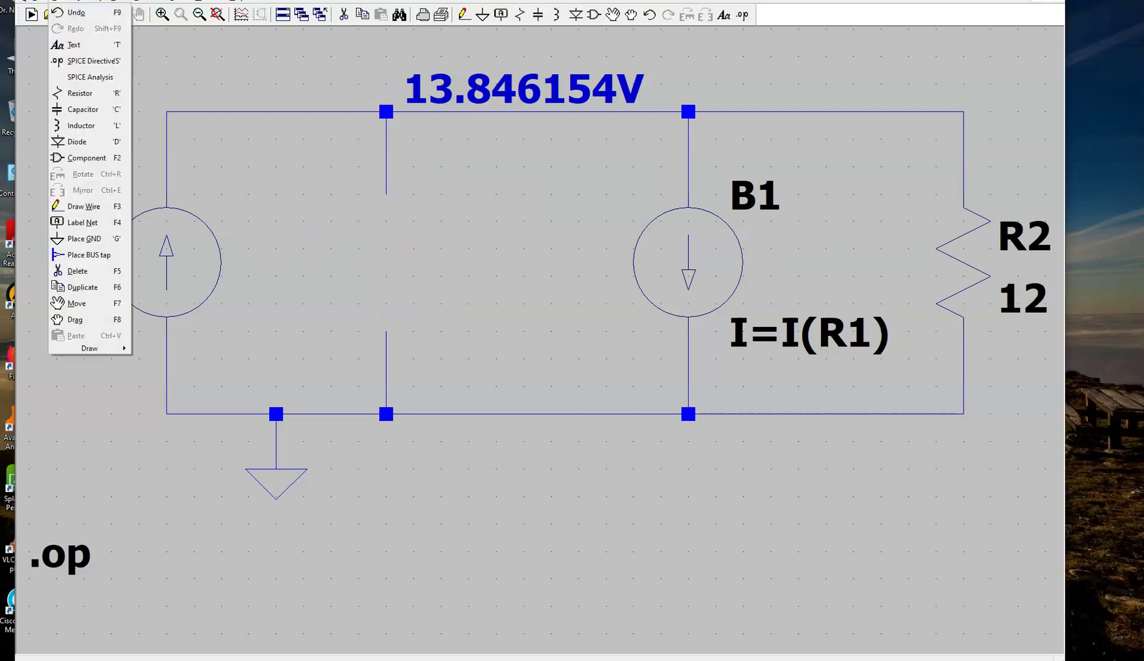
pyautogui.click(68, 14)
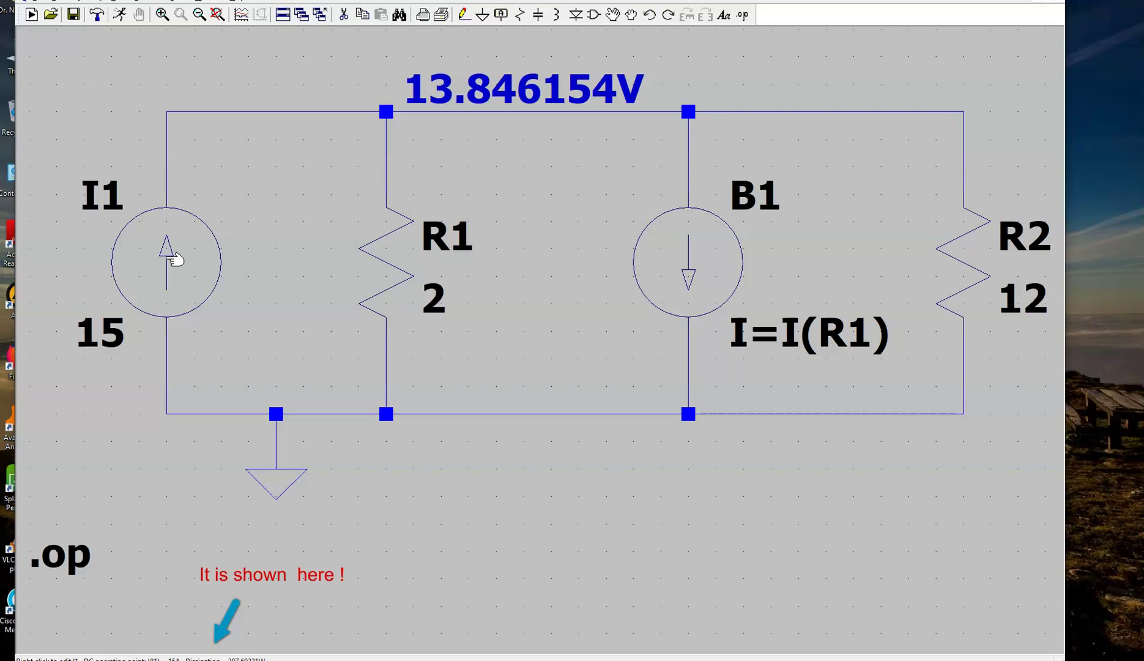
pyautogui.moveTo(383, 255)
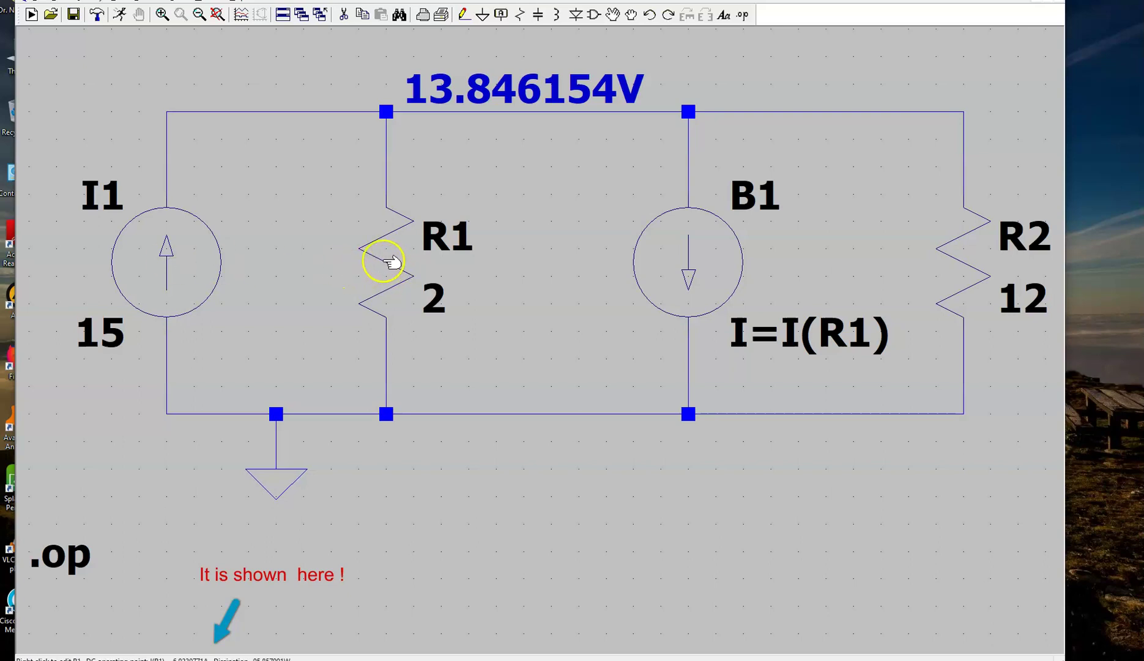